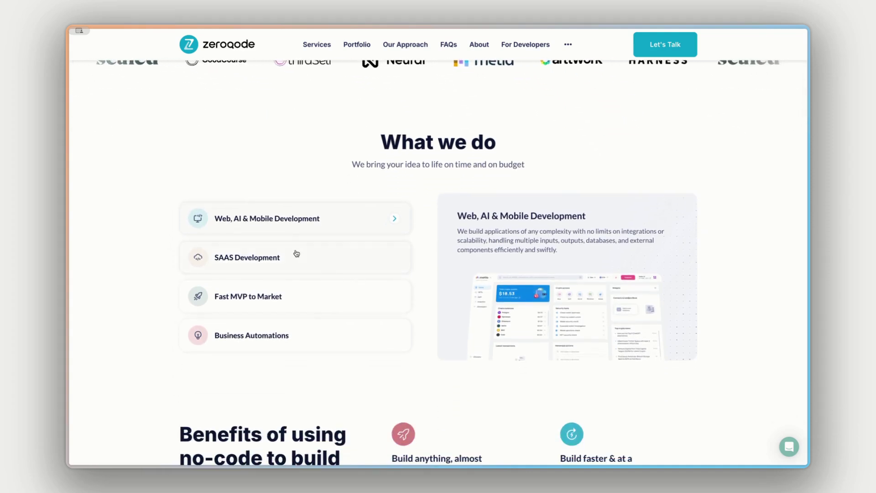
View the descriptions of the SAAS Development, Fast MVP to Market and Business Automations services
left_click(295, 255)
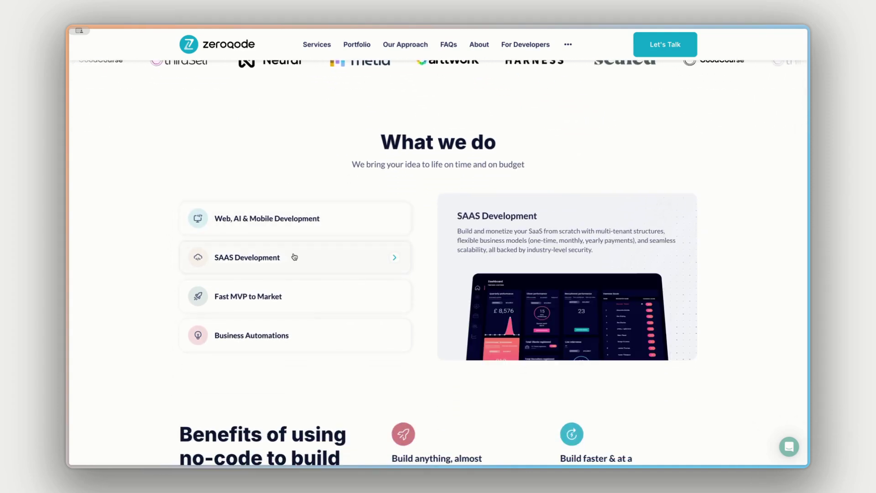
left_click(301, 288)
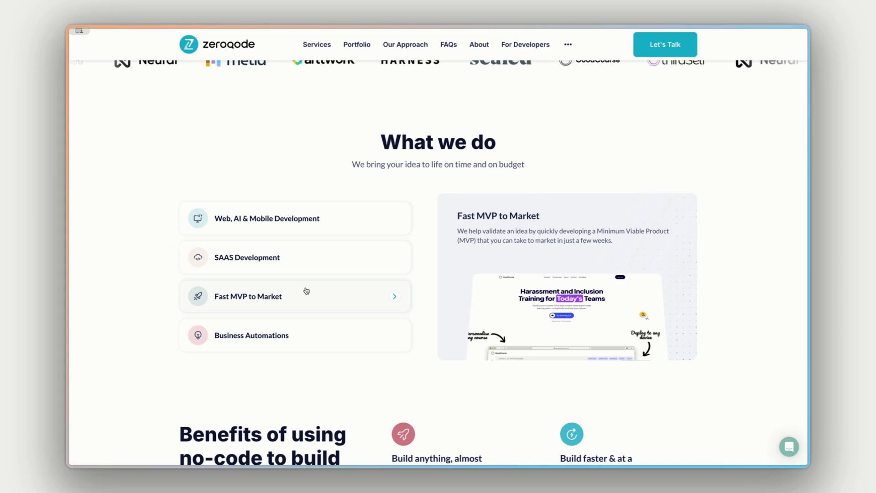
left_click(309, 332)
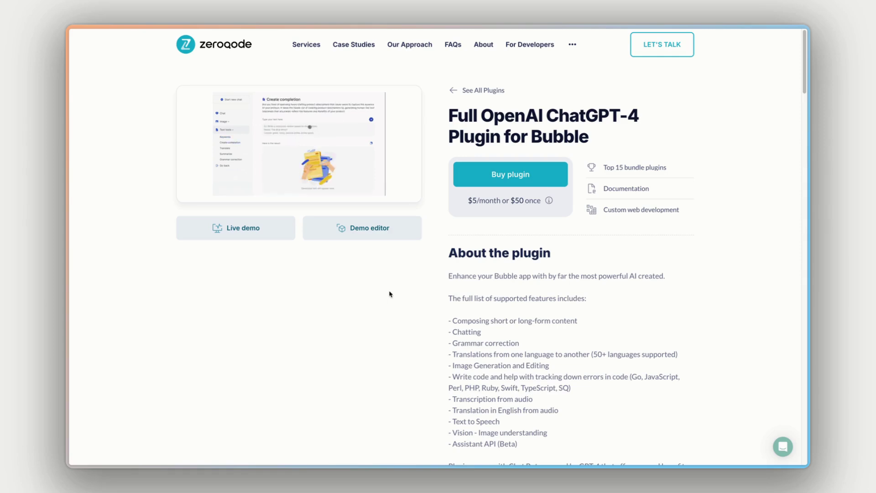
Read the supported features list on the Full OpenAI ChatGPT-4 Plugin page and return to its beginning
scroll(389, 296, "down", 2)
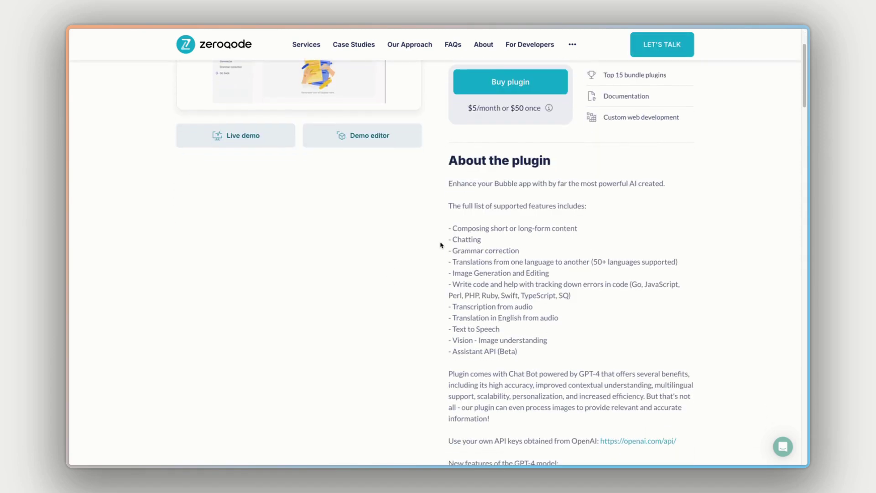
scroll(404, 242, "down", 1)
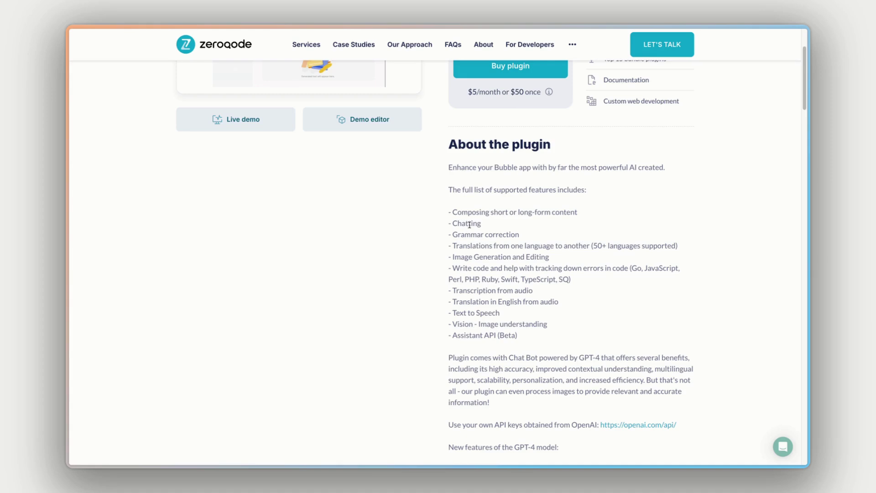
scroll(547, 215, "down", 1)
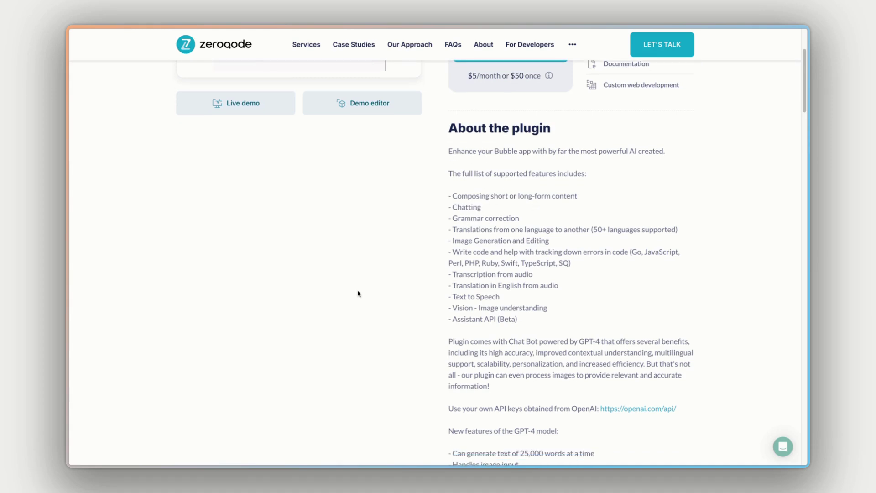
scroll(359, 293, "up", 6)
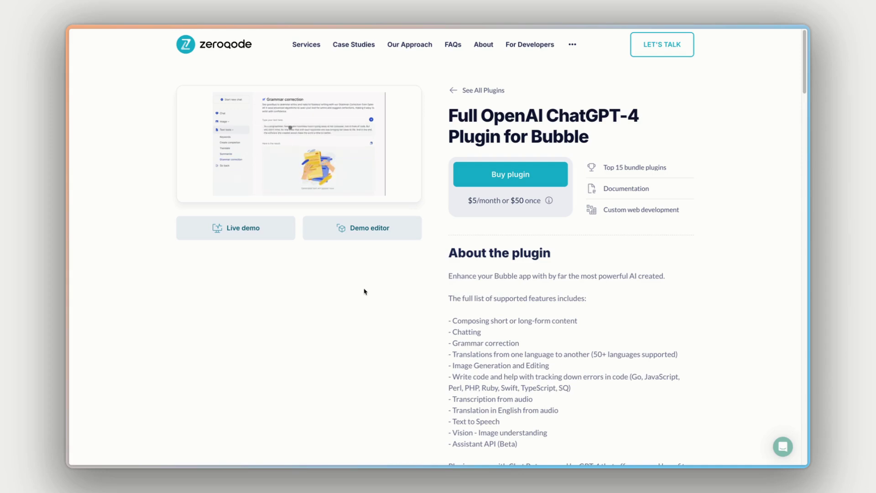
Open the plugin's live demo and view the options under Image tools and Text tools
left_click(242, 233)
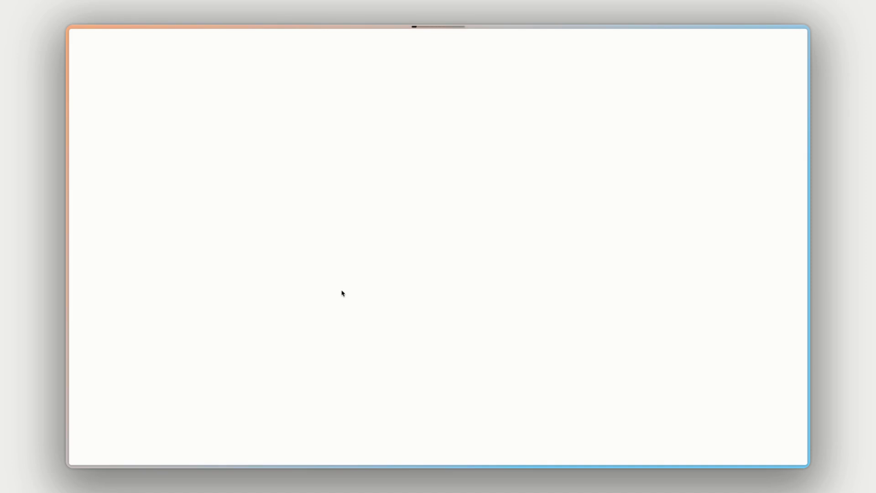
scroll(454, 265, "down", 5)
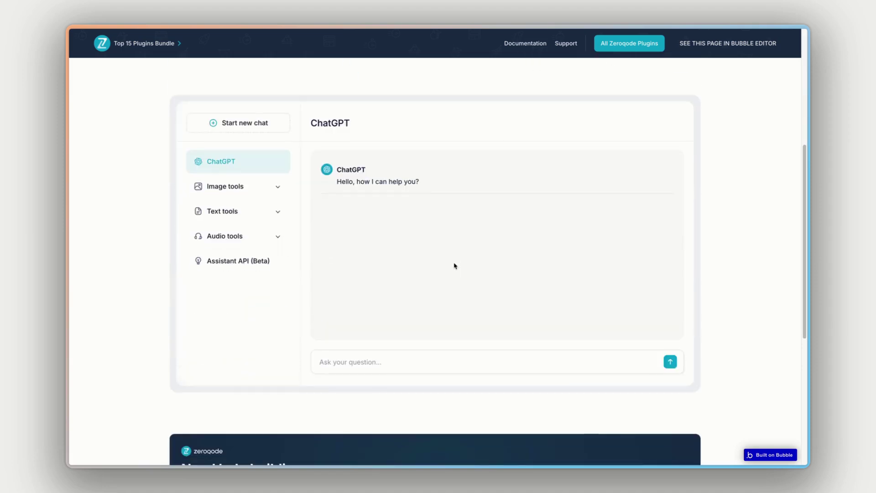
scroll(454, 265, "up", 1)
left_click(256, 206)
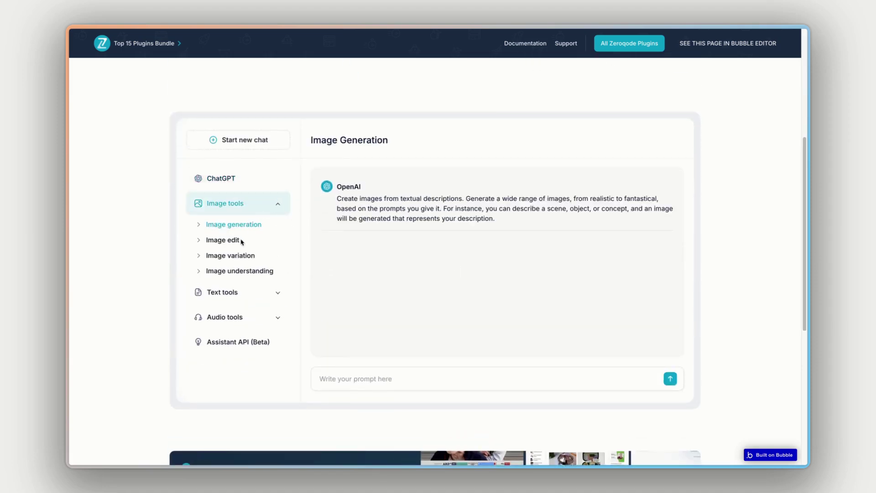
left_click(275, 292)
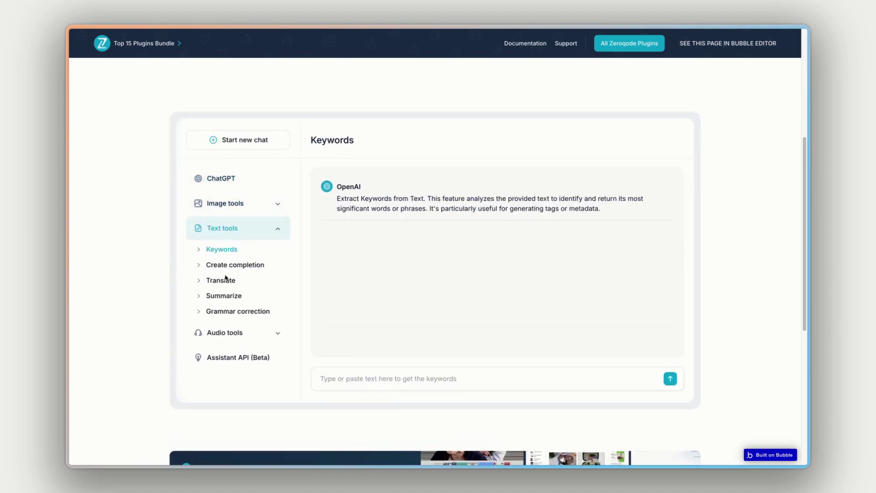
Send the message "Hello!" in the demo's ChatGPT section
left_click(269, 184)
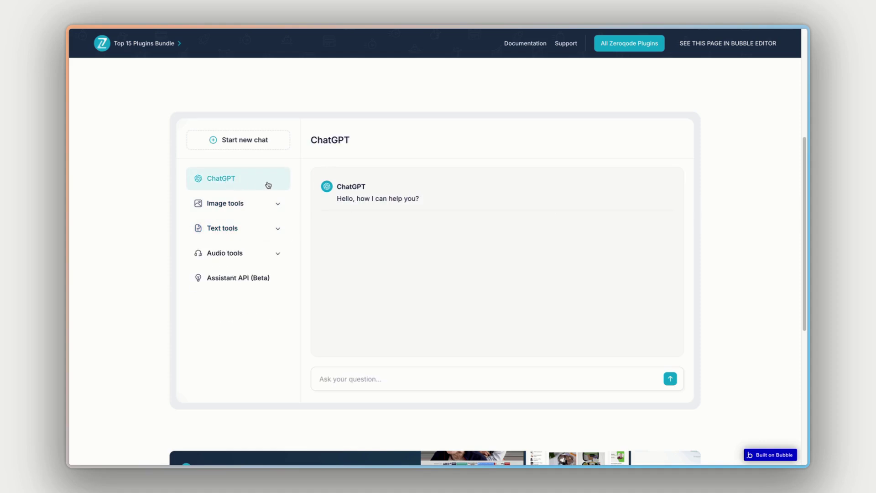
type("Hello!")
key("shift+Return")
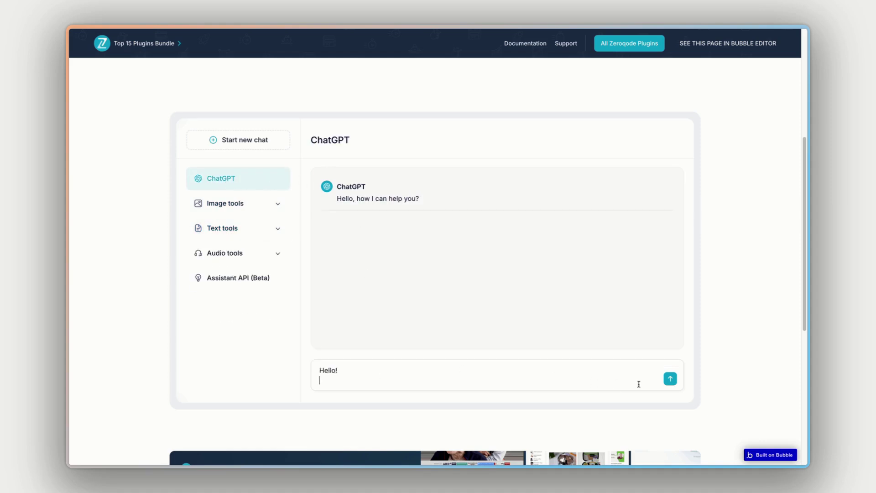
left_click(671, 381)
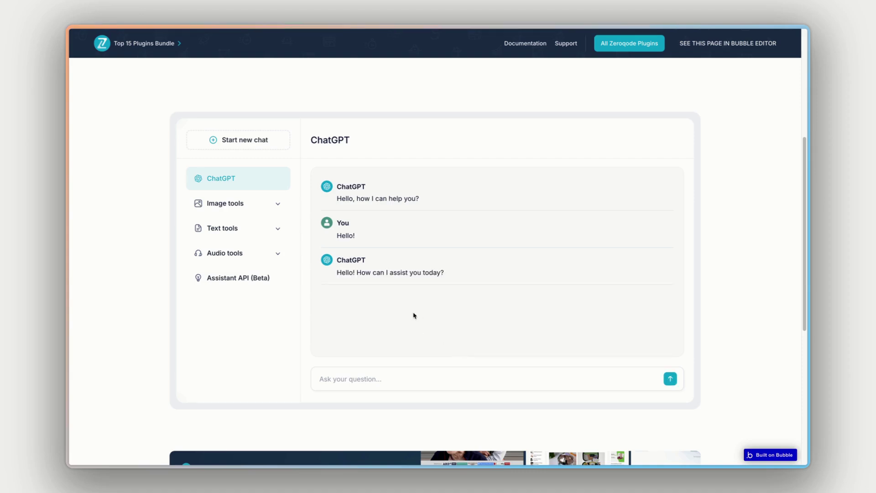
Generate an image from the prompt "A tree" with the demo's Image generation tool
left_click(272, 203)
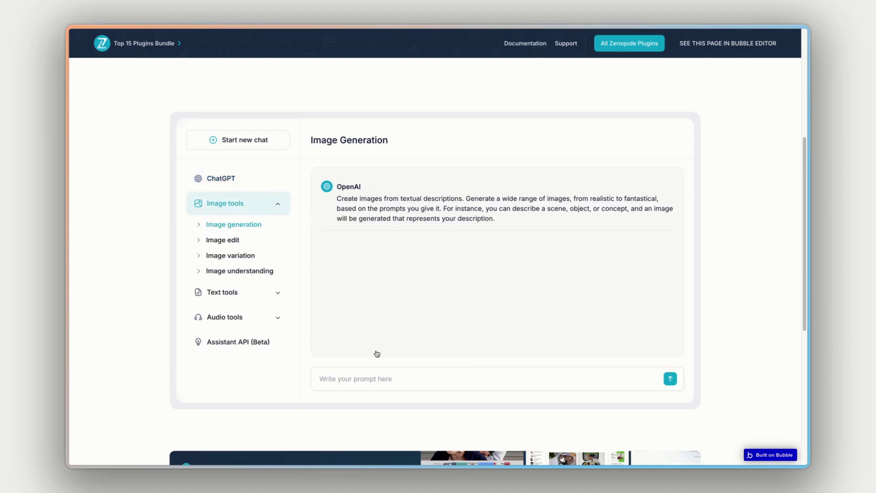
left_click(351, 375)
type("A tree")
left_click(670, 379)
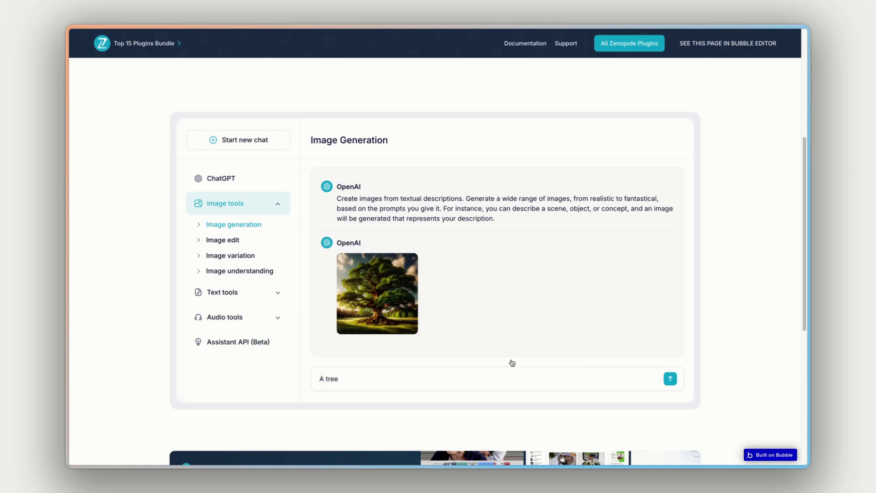
Look through the demo's Image edit, Image variation, Text tools and Audio tools sections
left_click(230, 241)
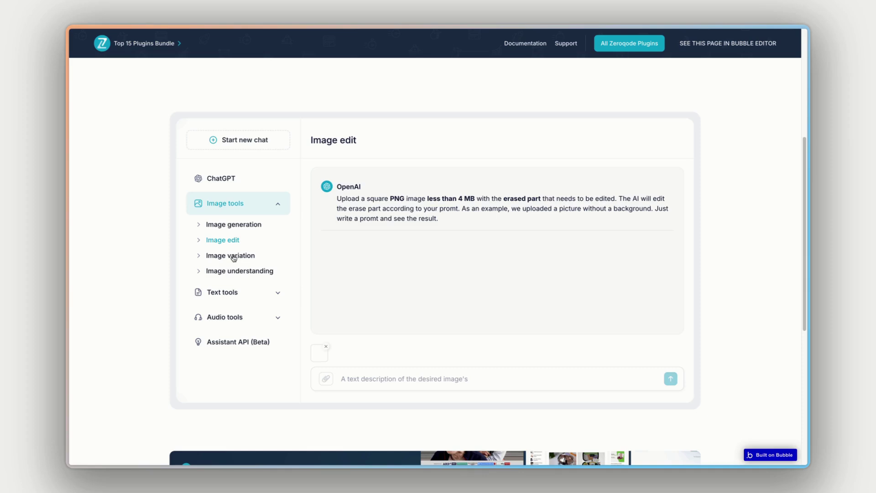
left_click(234, 257)
left_click(237, 296)
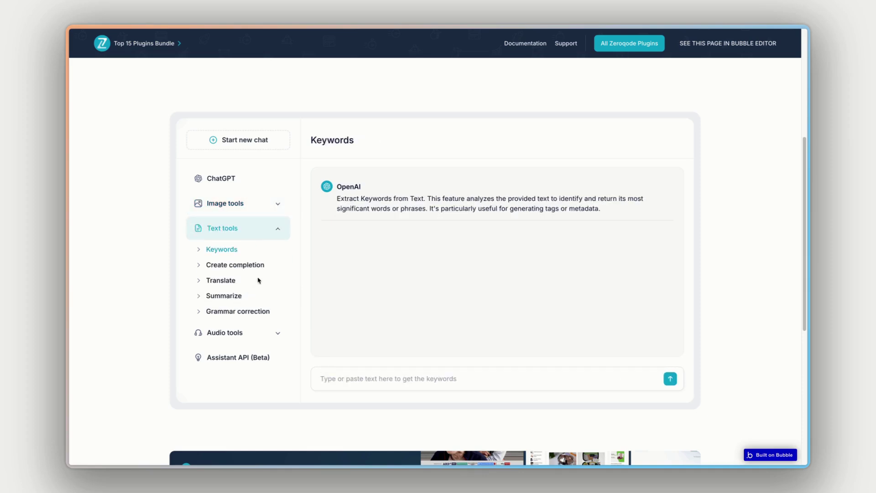
left_click(234, 336)
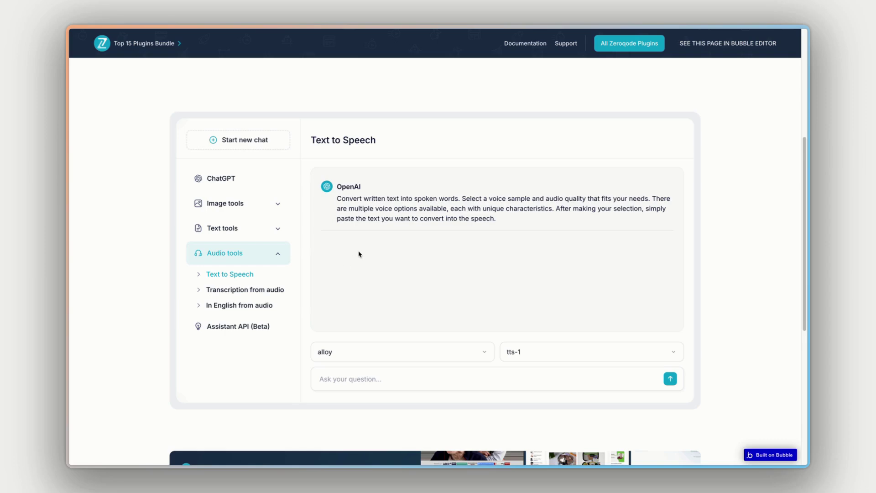
Open the demo editor from the plugin page and view the chat layout of the full_openai page in Bubble
key("ctrl+shift+Tab")
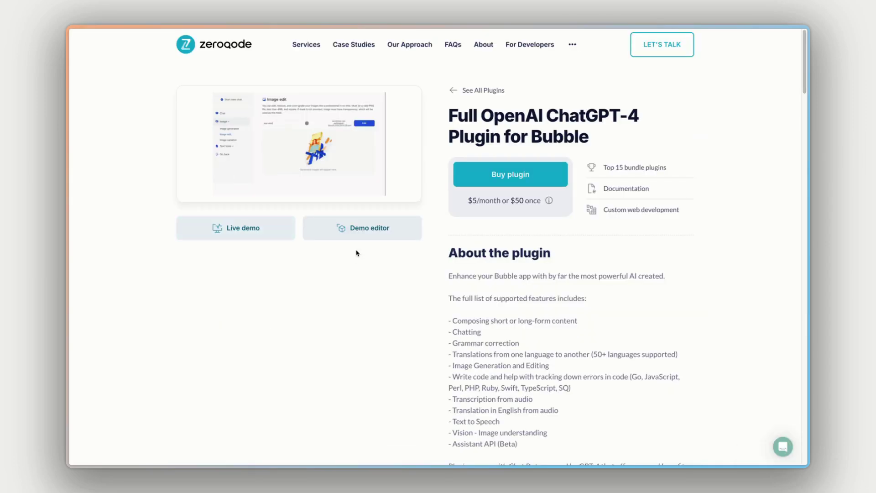
left_click(372, 232)
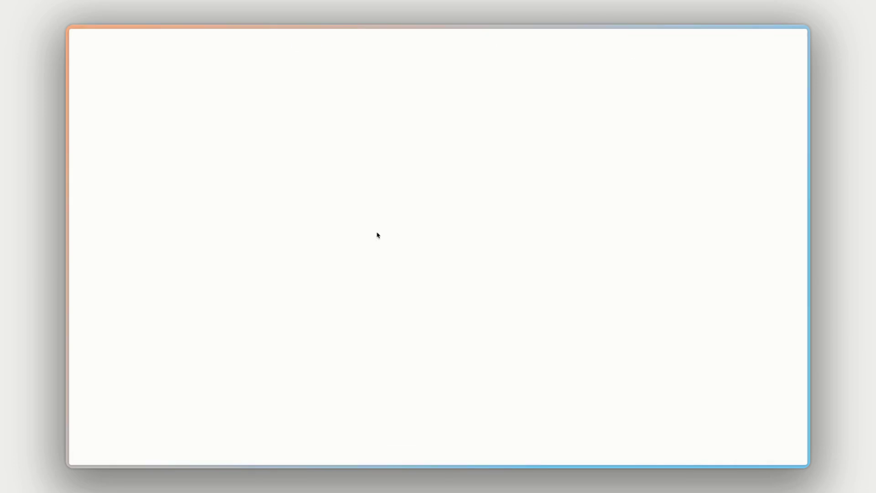
left_click(439, 151)
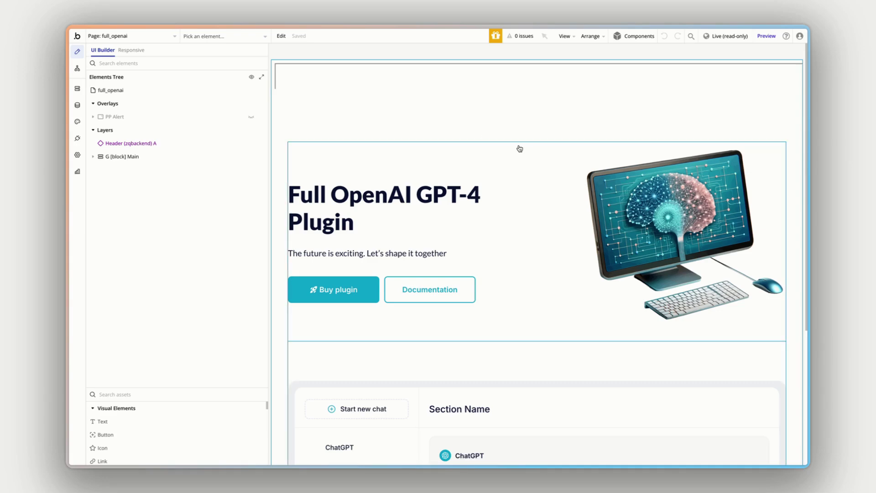
scroll(524, 127, "down", 5)
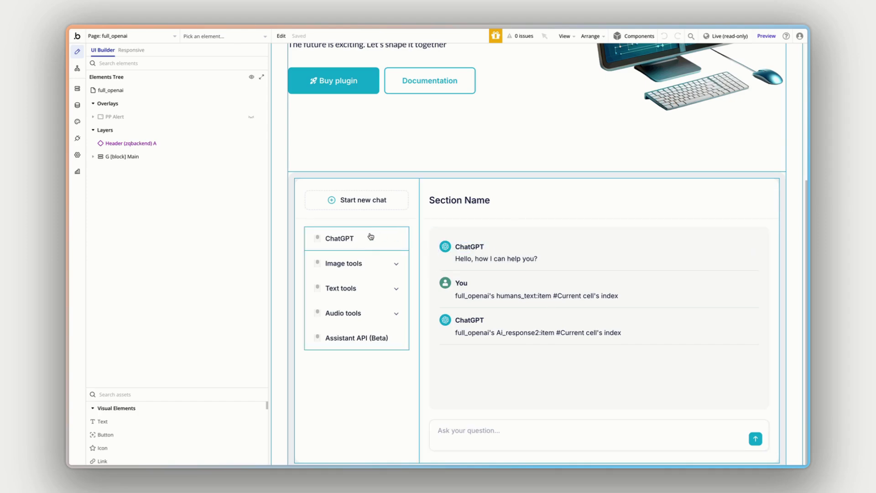
View the workflows of the full_openai page and return to its design layout
left_click(77, 68)
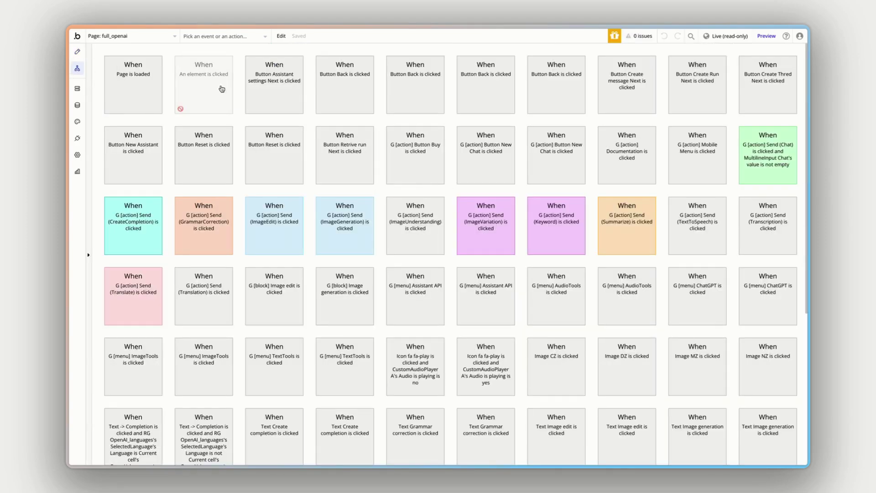
left_click(82, 55)
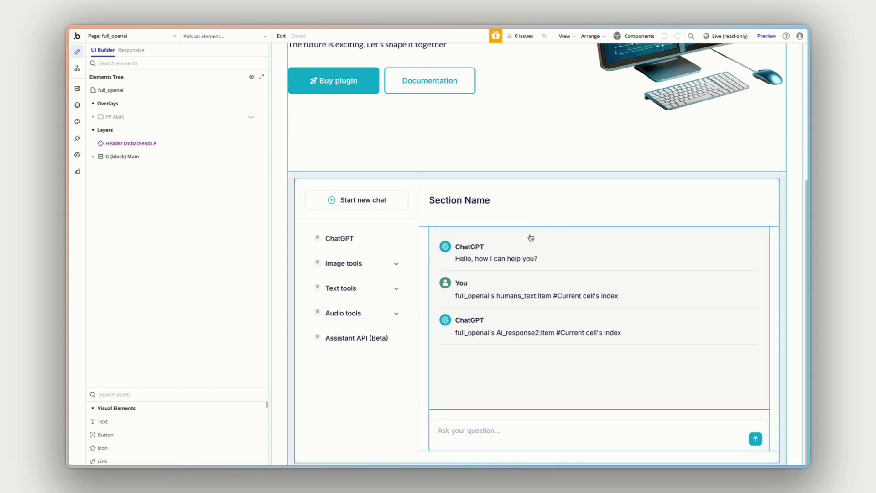
scroll(532, 238, "up", 5)
Examine the plugin documentation from the introduction and setup through the action calls and their parameter tables, up to Code generator
scroll(527, 242, "down", 4)
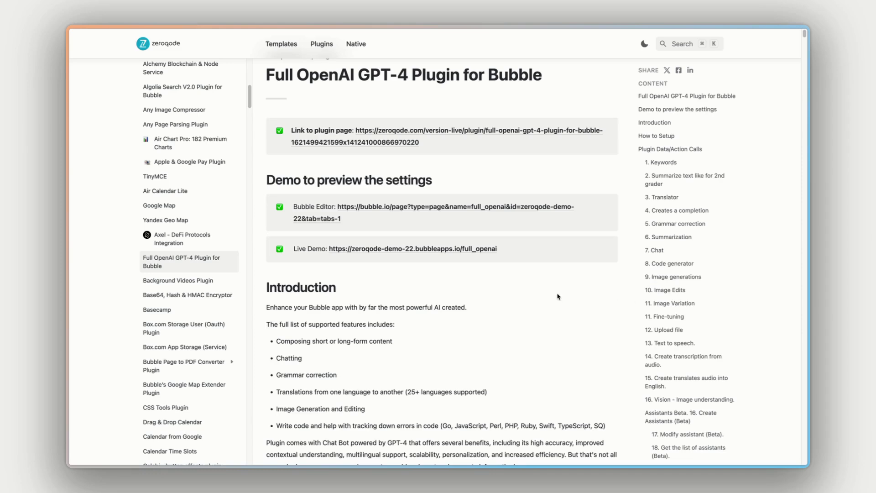
scroll(558, 297, "down", 15)
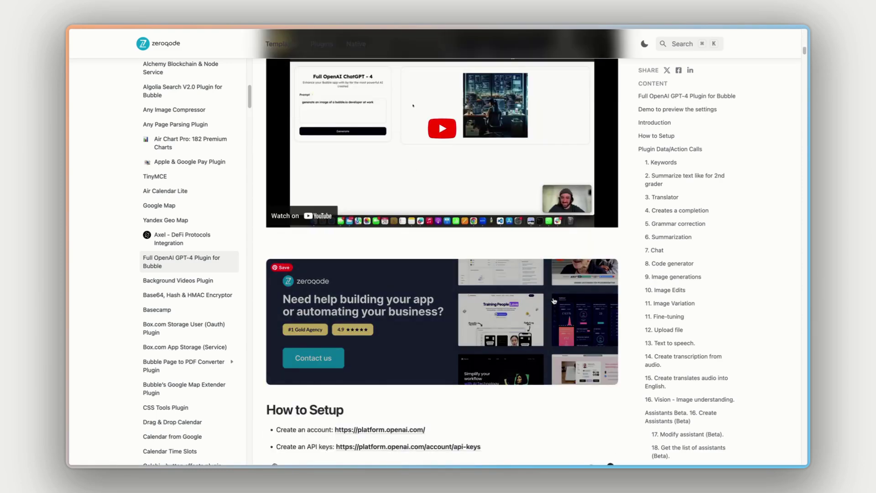
scroll(554, 300, "down", 10)
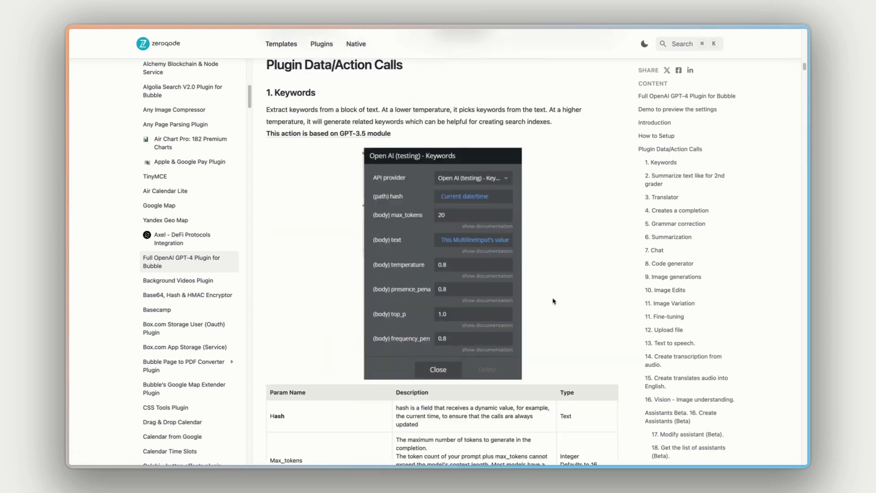
scroll(554, 301, "down", 1)
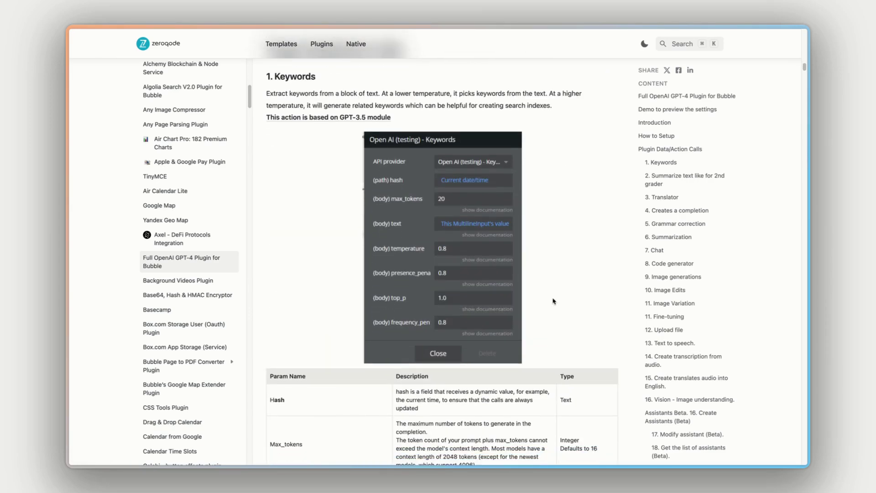
scroll(554, 300, "down", 8)
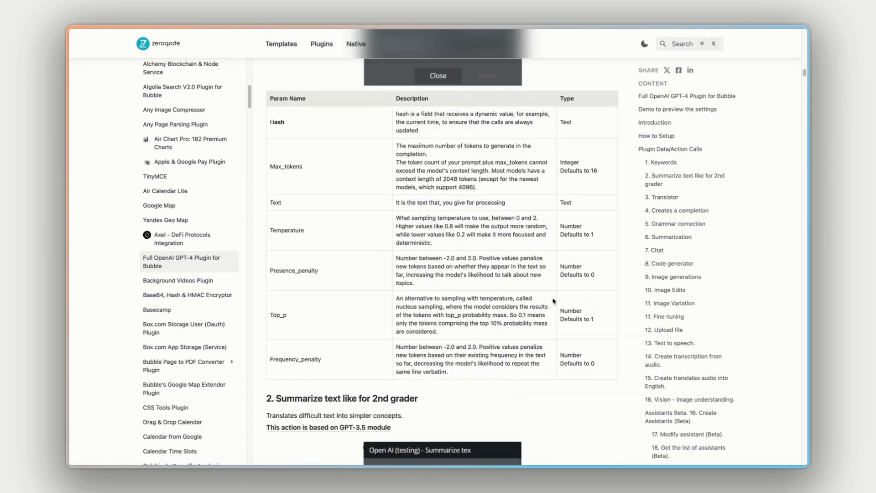
scroll(554, 301, "down", 20)
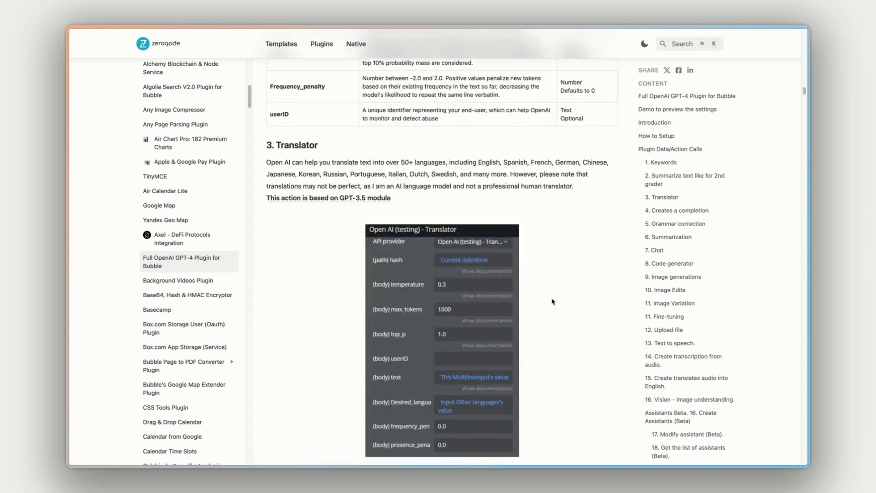
scroll(552, 302, "down", 20)
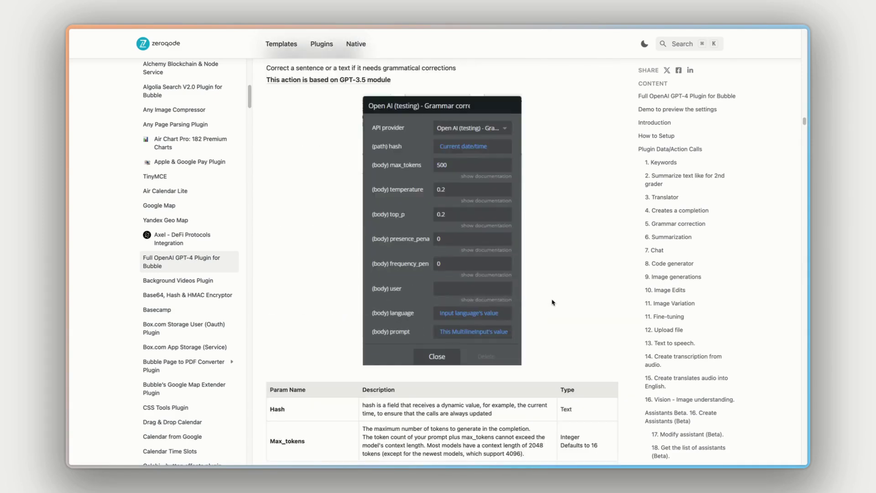
scroll(553, 301, "down", 2)
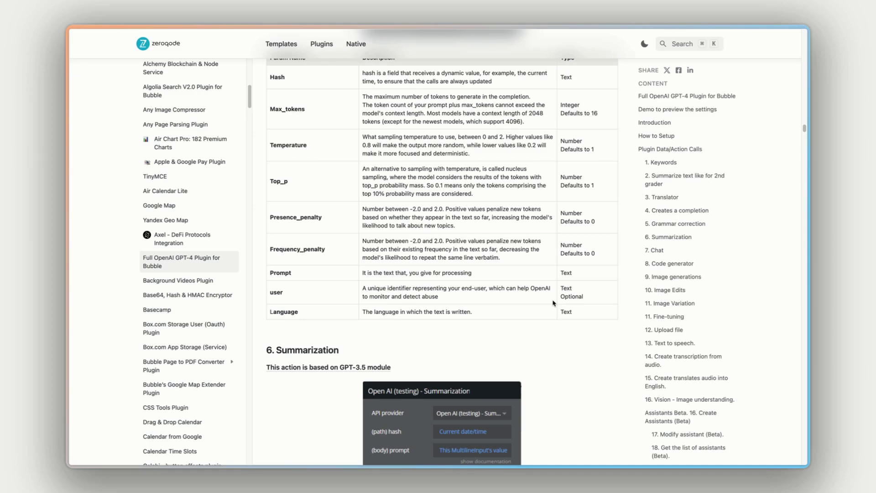
scroll(554, 302, "down", 18)
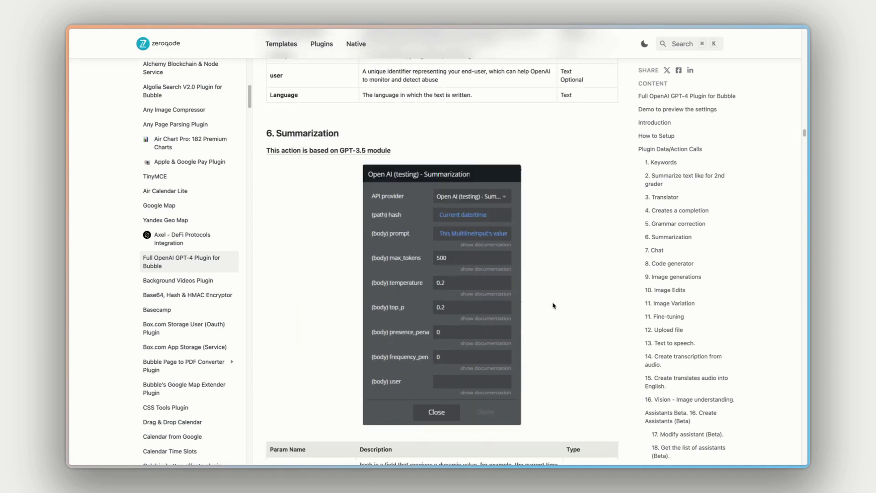
scroll(554, 304, "down", 9)
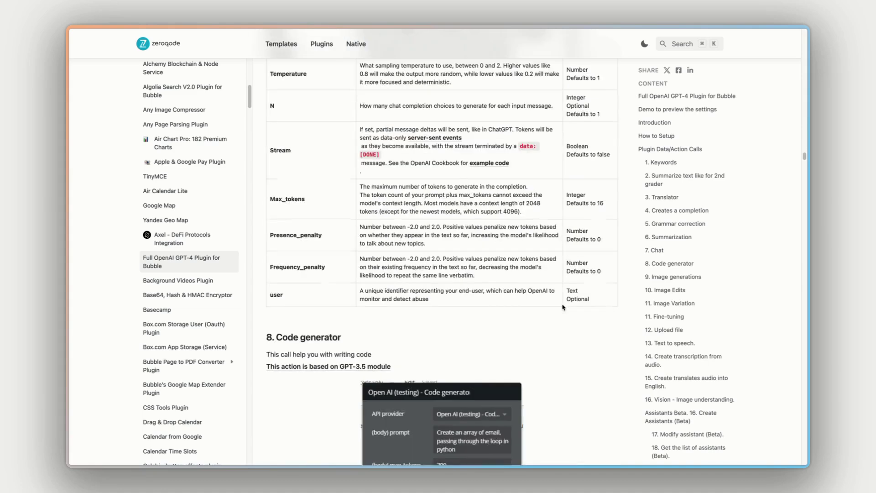
Look through the Code generator section of the documentation and open the support chat on the plugin page
scroll(563, 307, "down", 8)
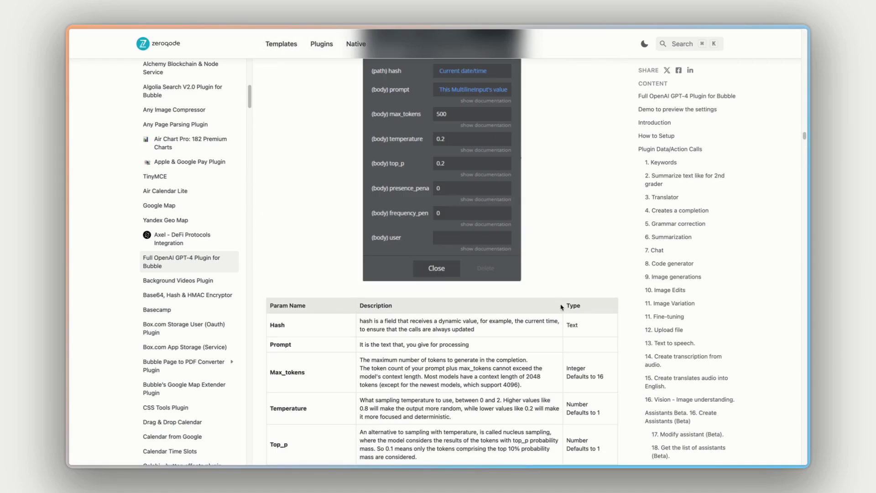
scroll(564, 285, "left", 5)
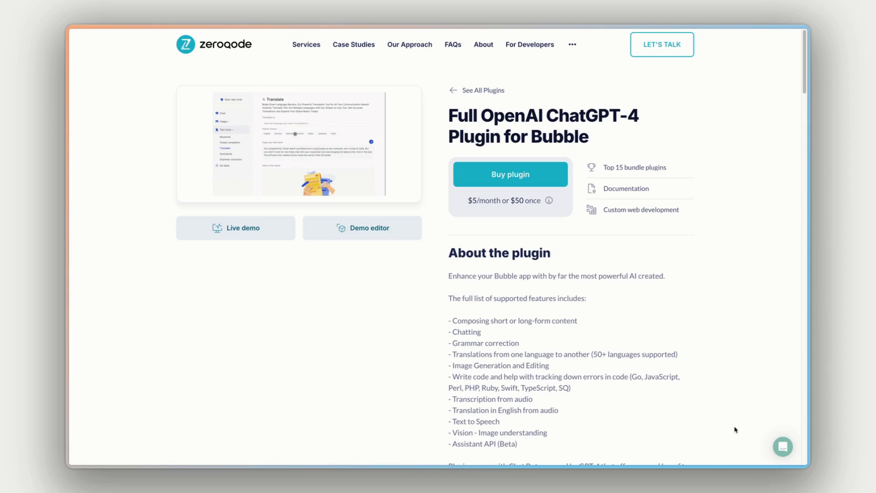
left_click(784, 447)
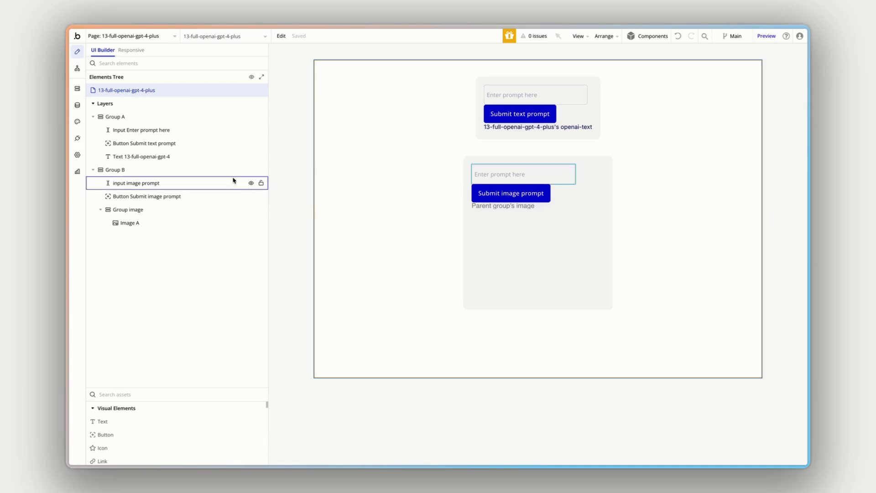
In Bubble, search the plugin installer for "full openai" and read through the installed Full OpenAI ChatGPT -4 plugin's description
left_click(78, 139)
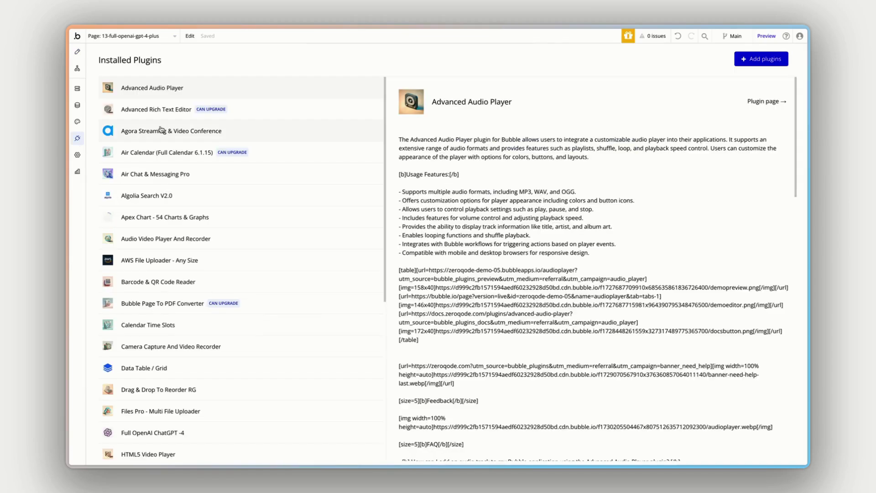
left_click(763, 60)
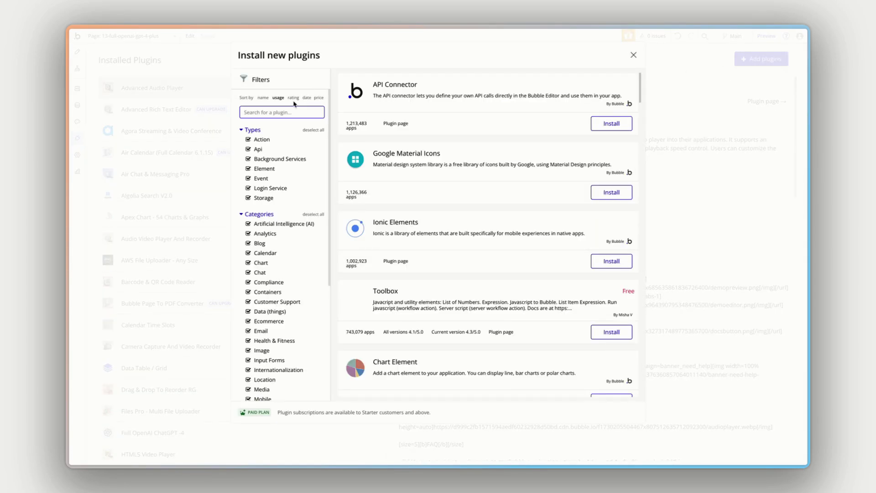
type("full openai")
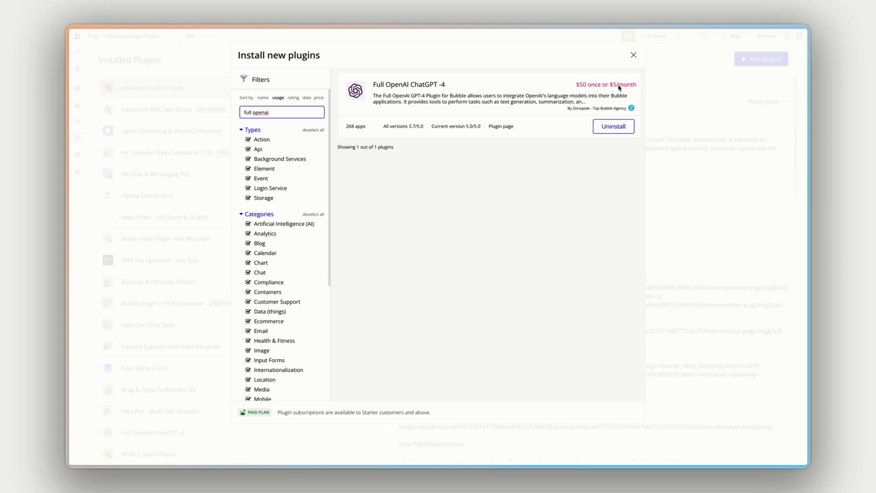
left_click(633, 55)
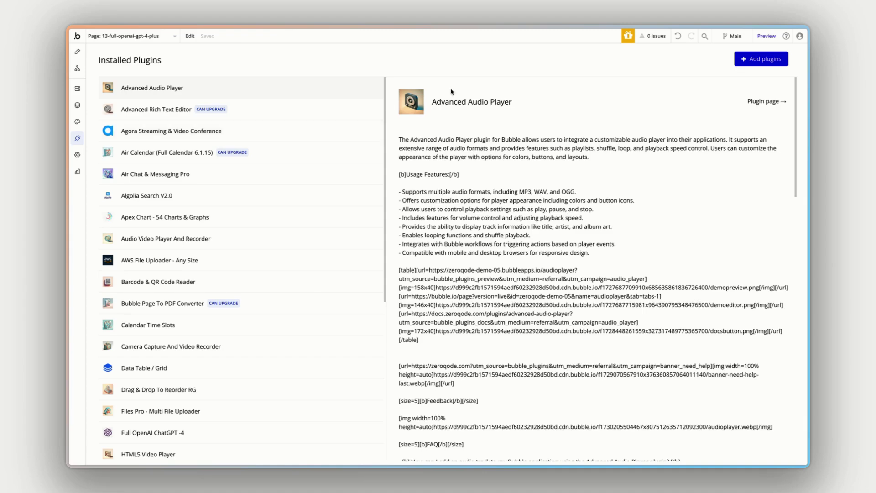
scroll(580, 184, "down", 20)
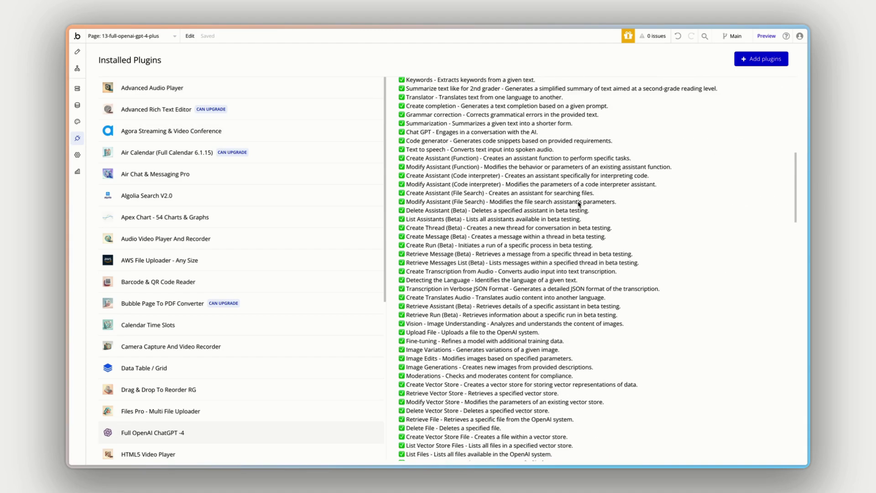
scroll(577, 204, "down", 7)
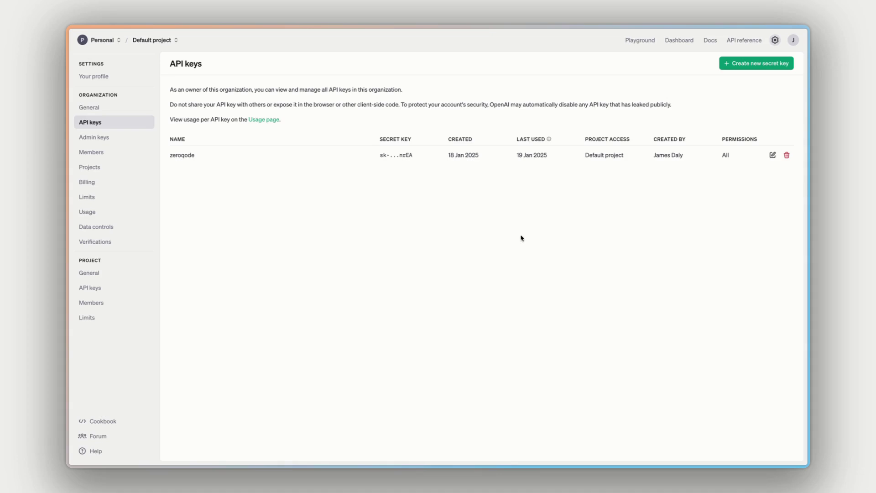
In the OpenAI platform, create a secret key named "zeroqode 2" for the Default project with All permissions
left_click(759, 67)
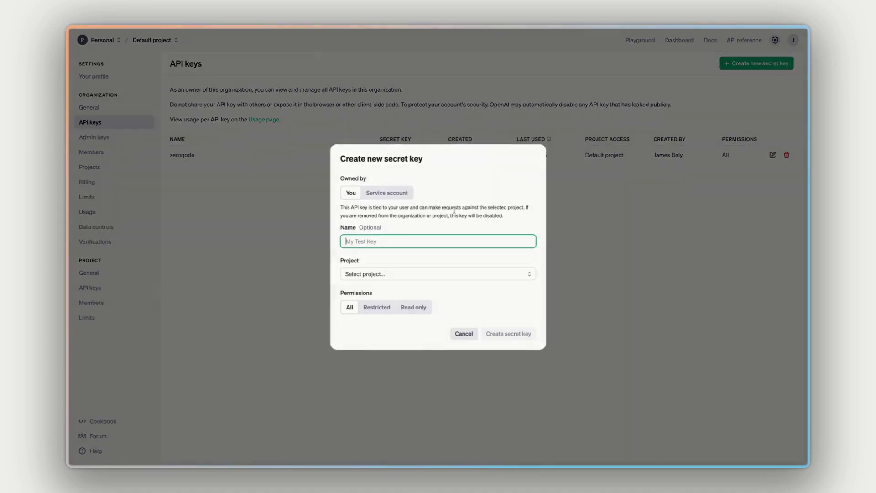
type("z")
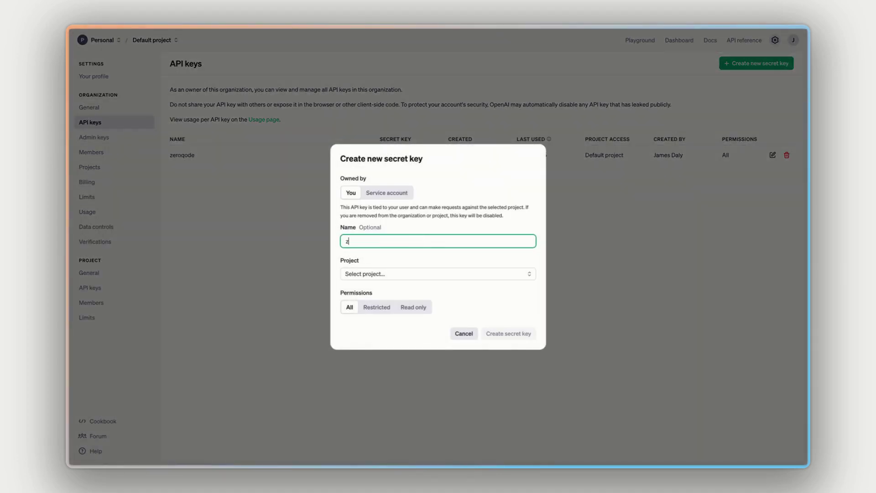
type("eroqode 2")
left_click(434, 275)
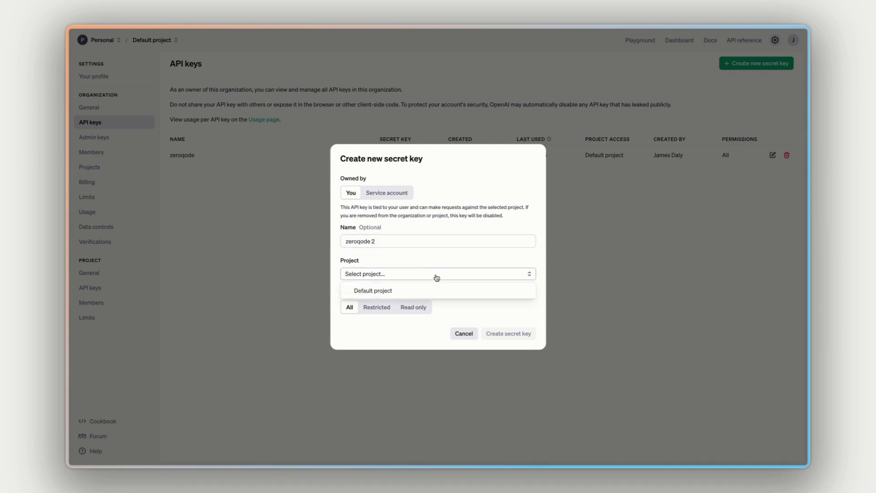
left_click(432, 290)
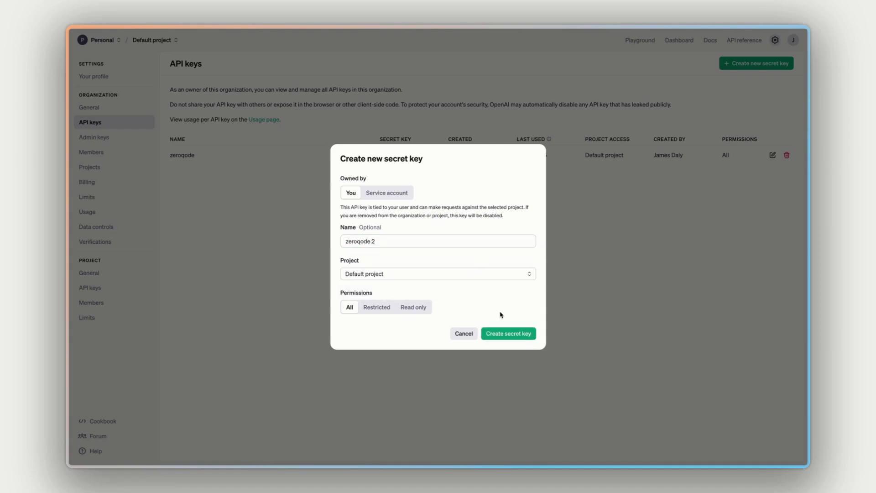
left_click(505, 334)
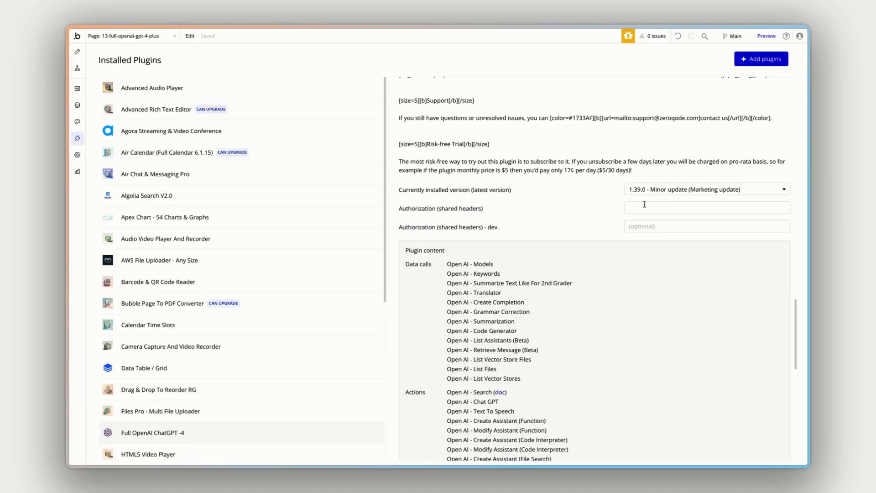
In Bubble, paste the API key into the plugin's Authorization (shared headers) field and its dev. counterpart
left_click(686, 209)
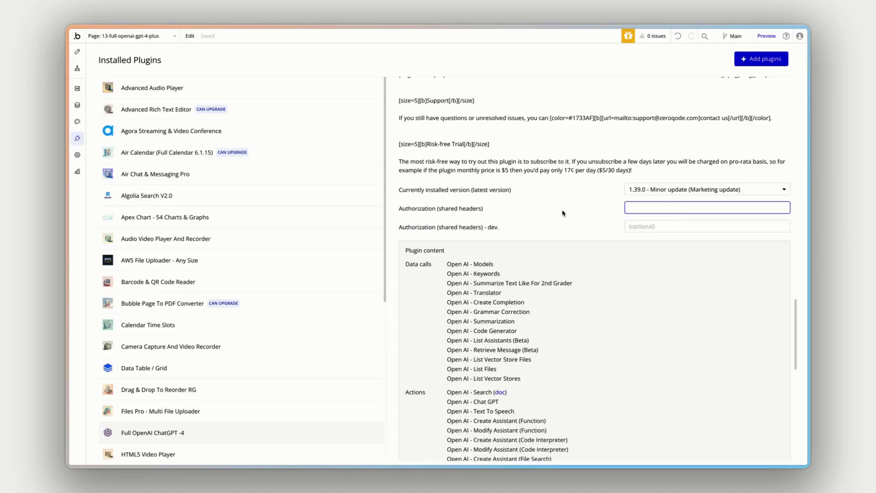
key("ctrl+v")
key("Tab")
key("ctrl+v")
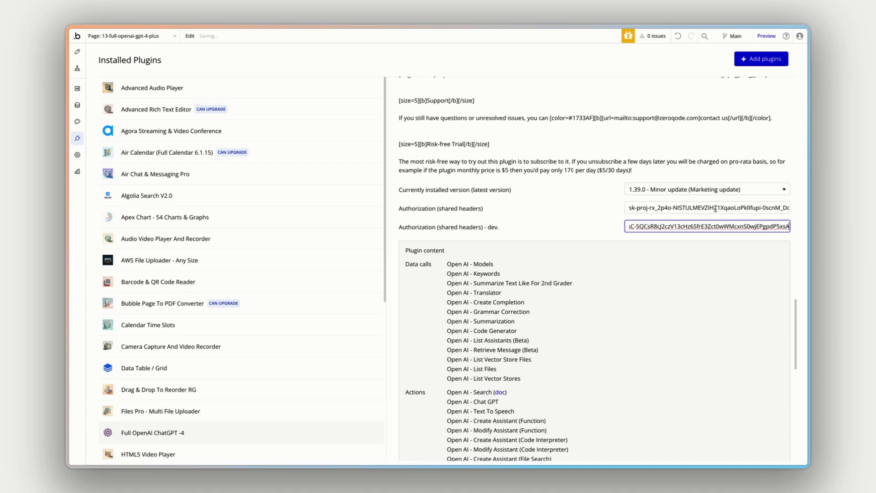
key("Home")
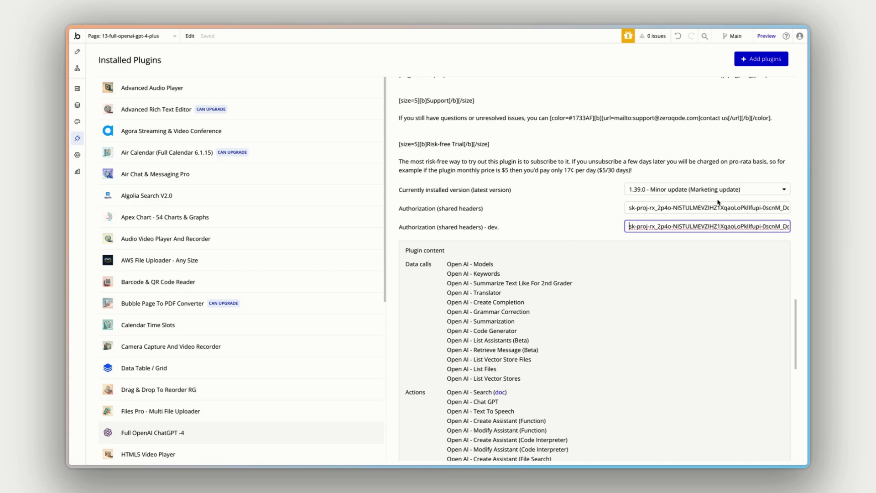
Prefix the keys in both Authorization fields with "Bearer" followed by a space
left_click(693, 208)
key("Home")
type("Bearer")
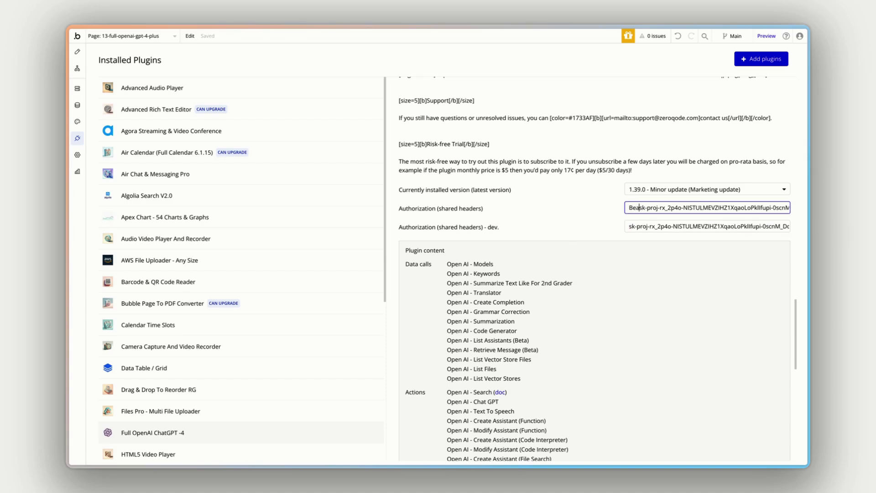
left_click(724, 219)
left_click(716, 227)
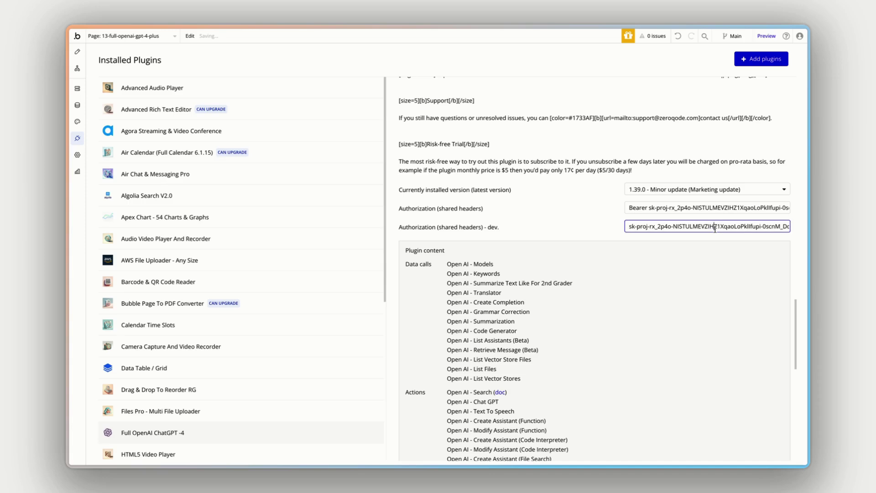
key("Home")
type("Bearer")
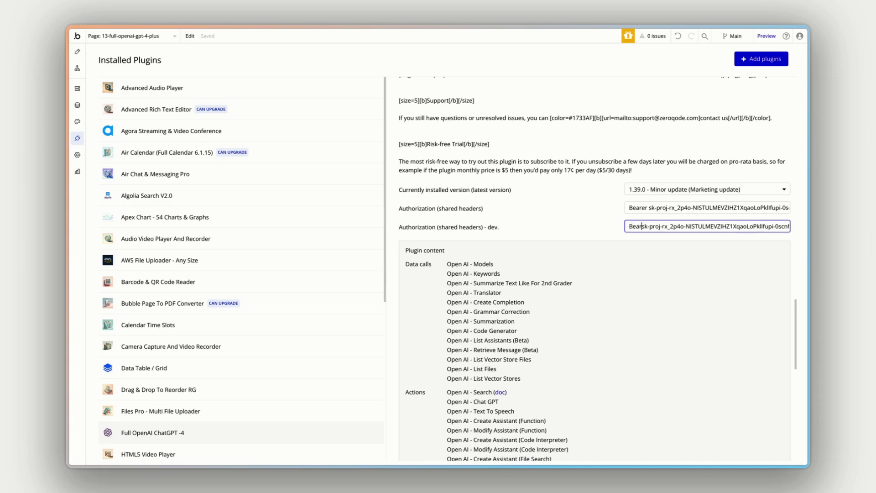
left_click(590, 218)
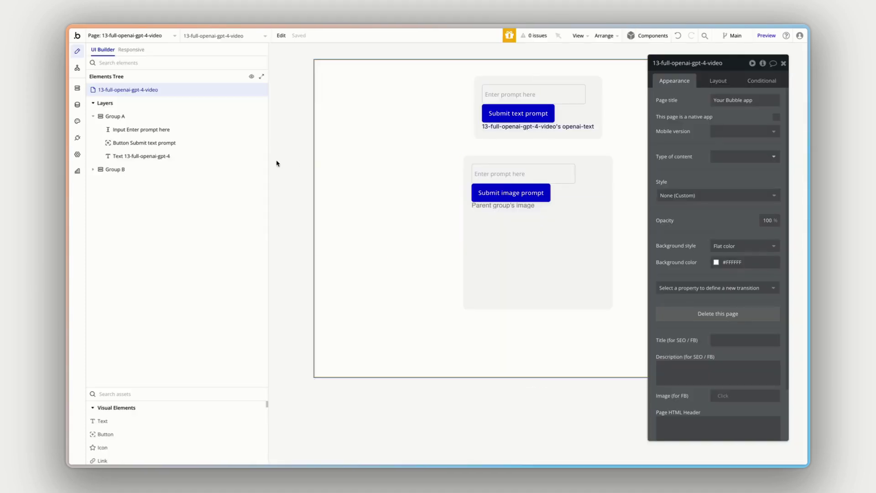
On the 13-full-openai-gpt-4-video page, examine the text prompt input, button and result text in Group A, and the image prompt elements in Group B
left_click_drag(266, 164, 193, 155)
left_click_drag(693, 107, 701, 104)
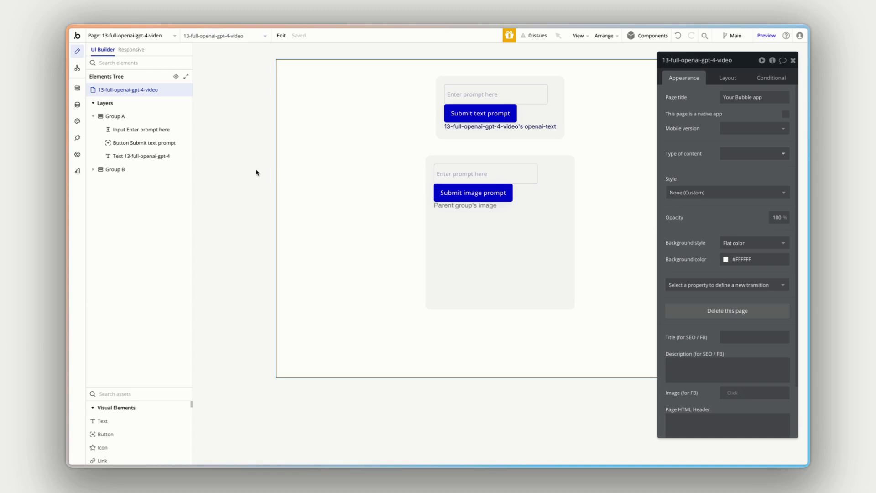
left_click(477, 94)
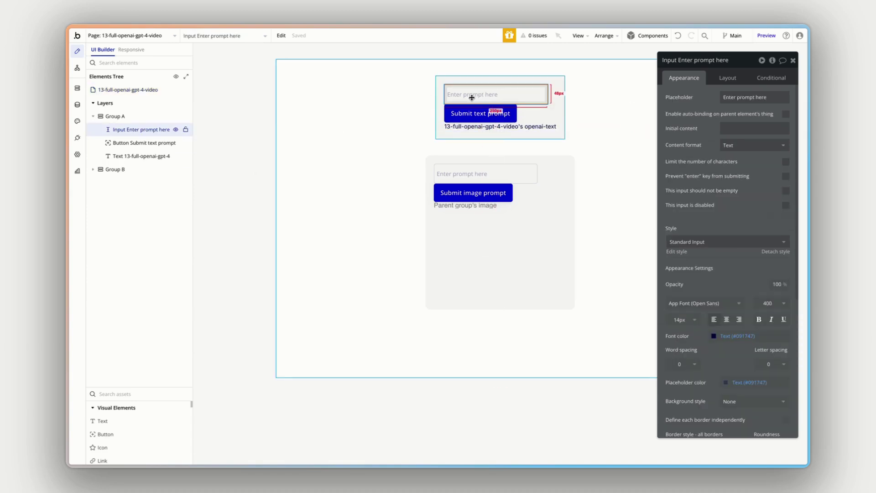
left_click(469, 107)
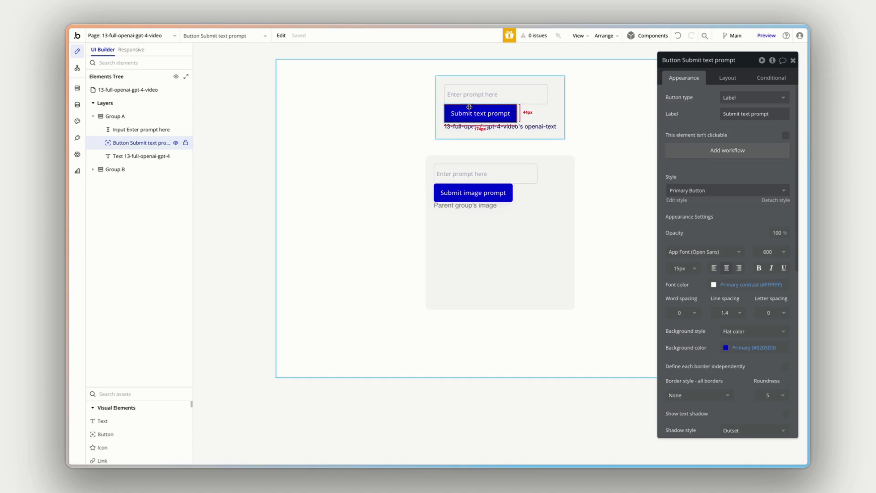
left_click(482, 127)
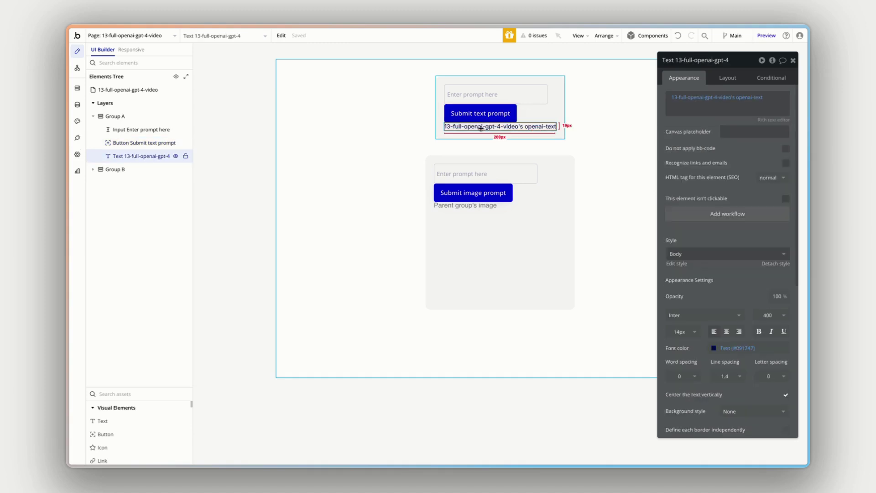
left_click(543, 185)
left_click(485, 174)
left_click(485, 193)
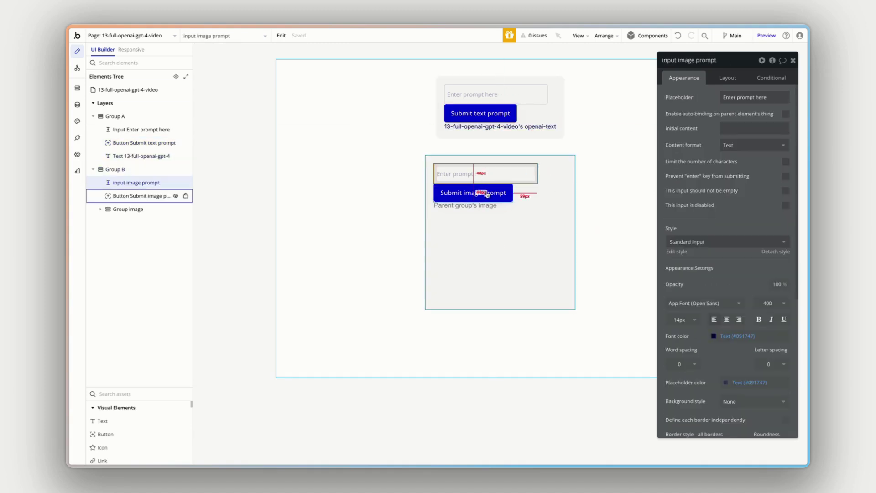
left_click(475, 216)
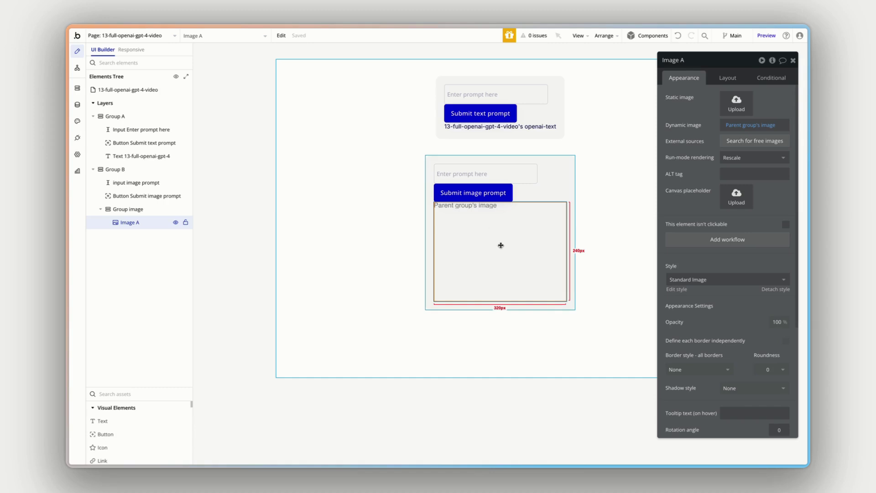
left_click(146, 213)
left_click(361, 197)
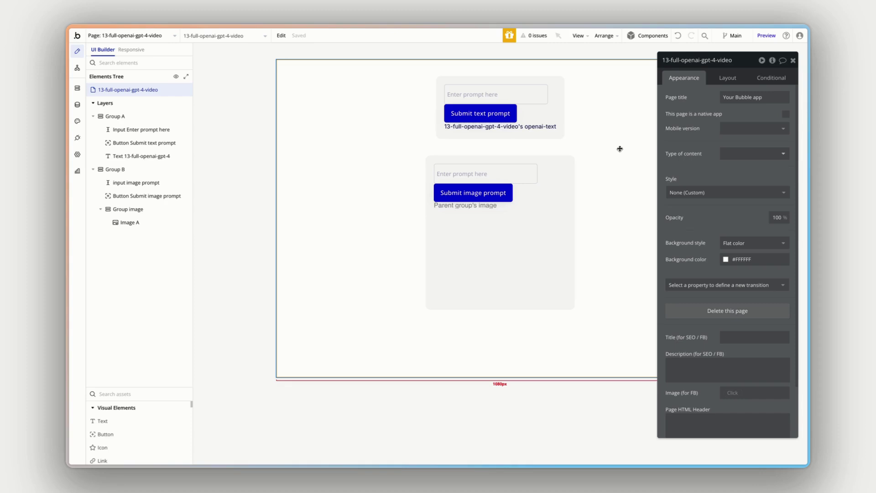
Add a click workflow to the Submit text prompt button
left_click(563, 116)
left_click(498, 114)
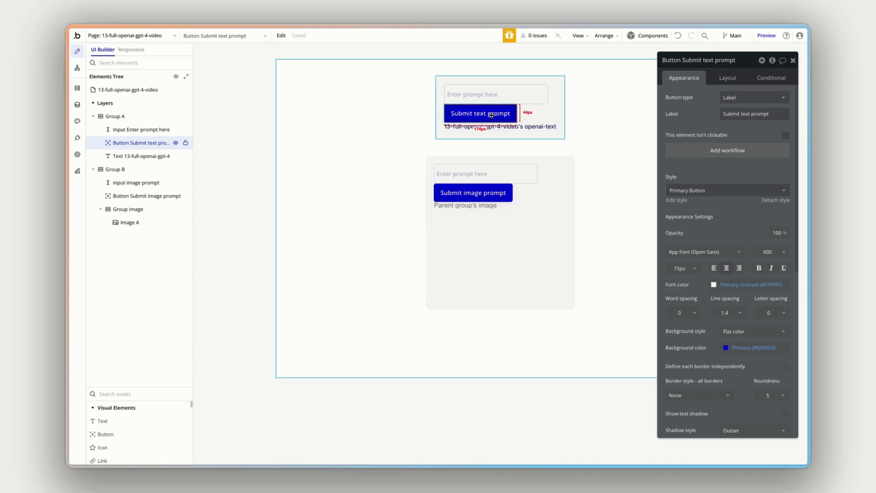
left_click(721, 154)
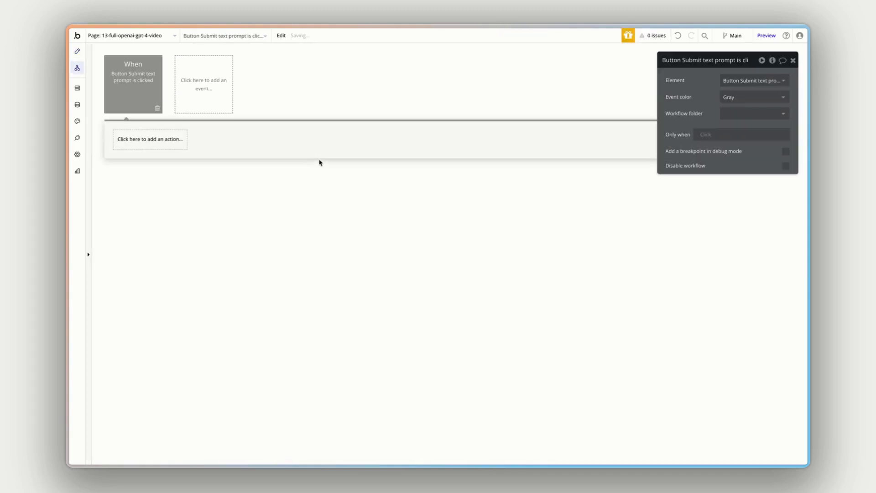
Start adding an action to the Submit text prompt workflow and filter the available actions by "open ai"
left_click(141, 142)
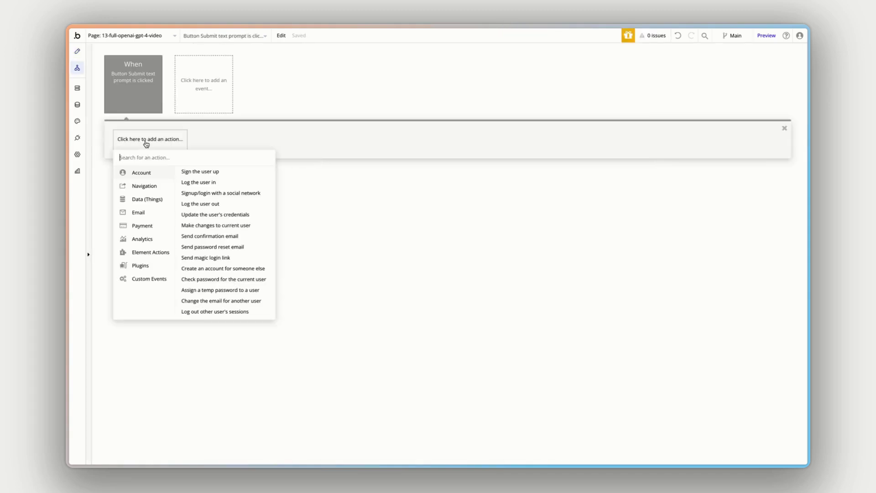
type("openai")
key("BackSpace")
key("BackSpace")
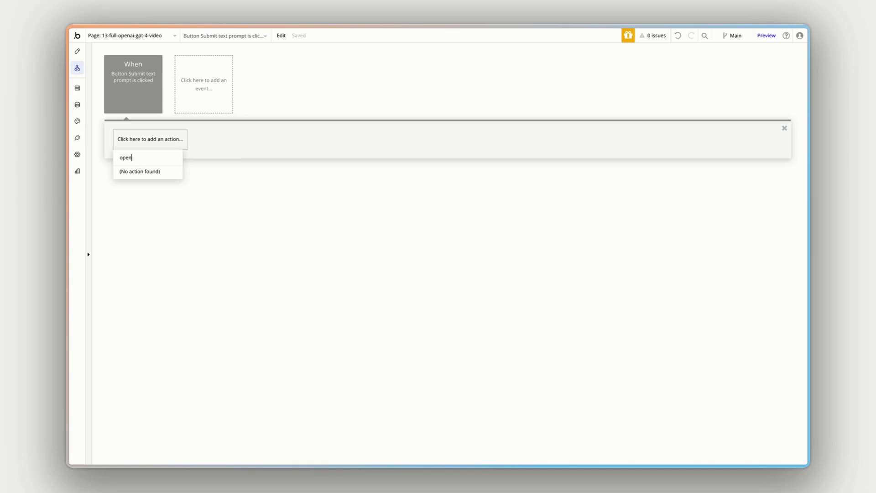
type("ai")
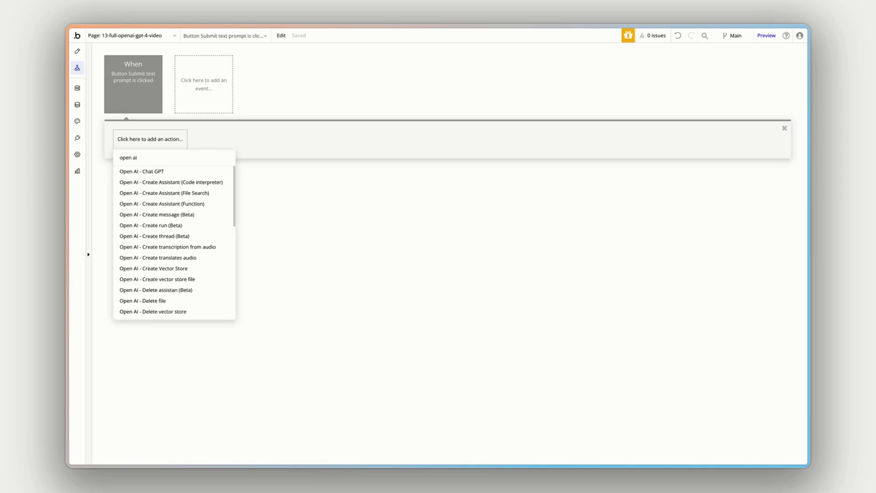
Examine the full list of Open AI actions the plugin offers, from Chat GPT through Vision - Image understanding
scroll(155, 235, "down", 3)
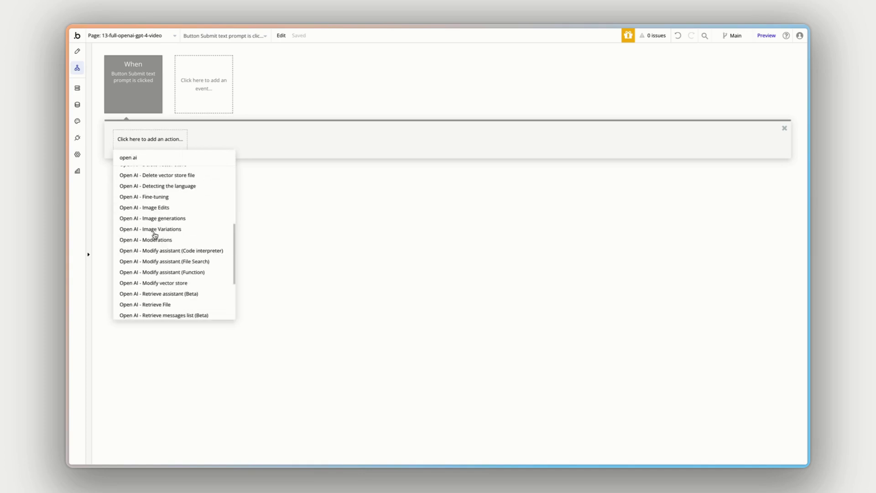
scroll(155, 235, "down", 3)
scroll(160, 235, "up", 8)
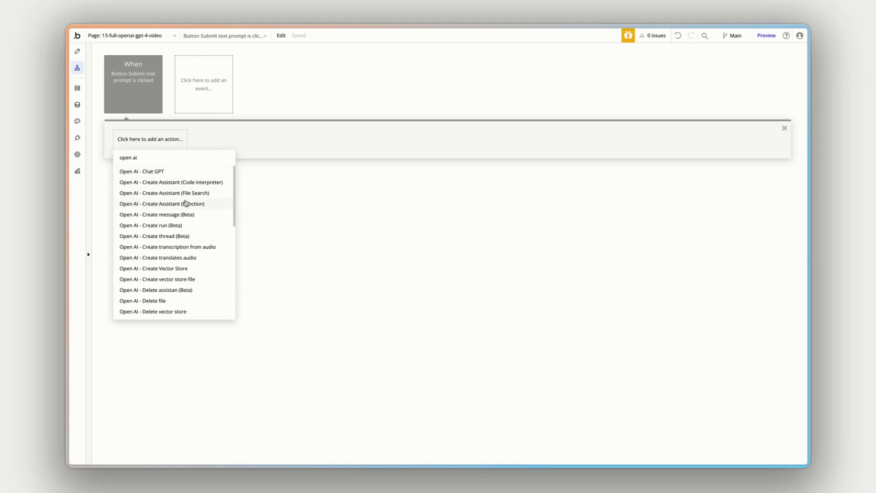
scroll(186, 268, "down", 1)
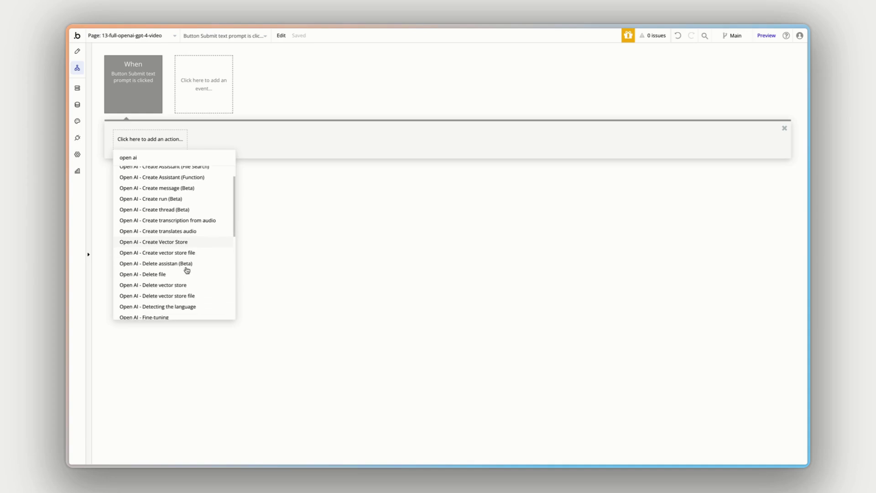
scroll(189, 269, "down", 1)
scroll(192, 268, "down", 1)
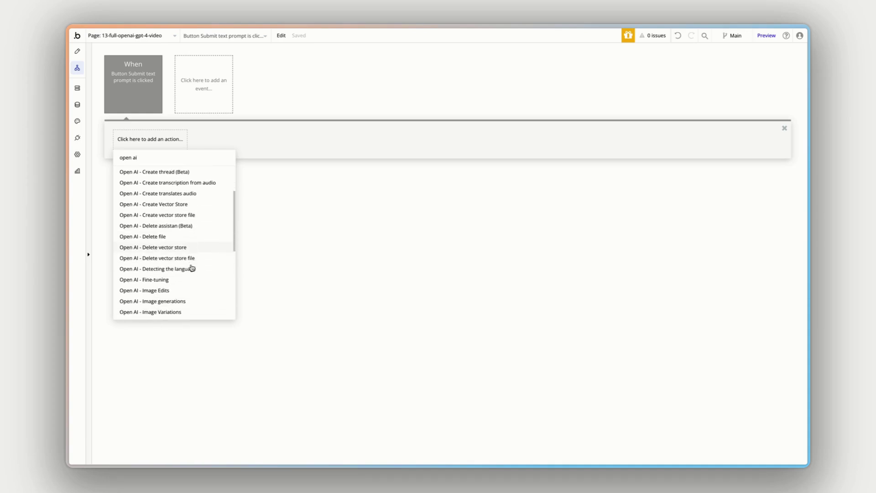
scroll(192, 268, "down", 2)
scroll(192, 268, "down", 1)
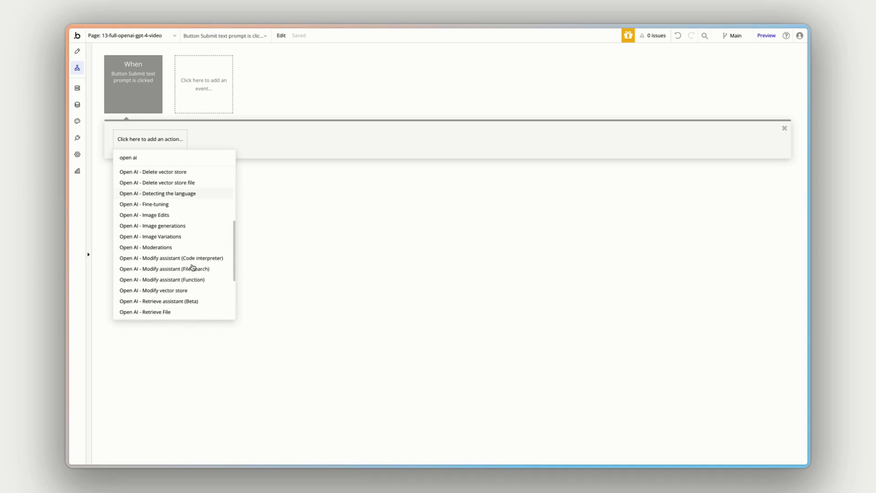
scroll(192, 267, "down", 4)
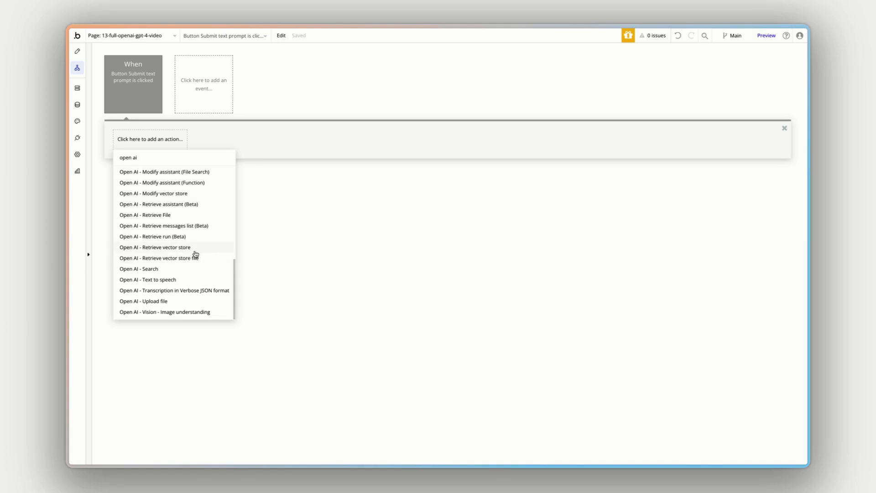
scroll(195, 255, "up", 8)
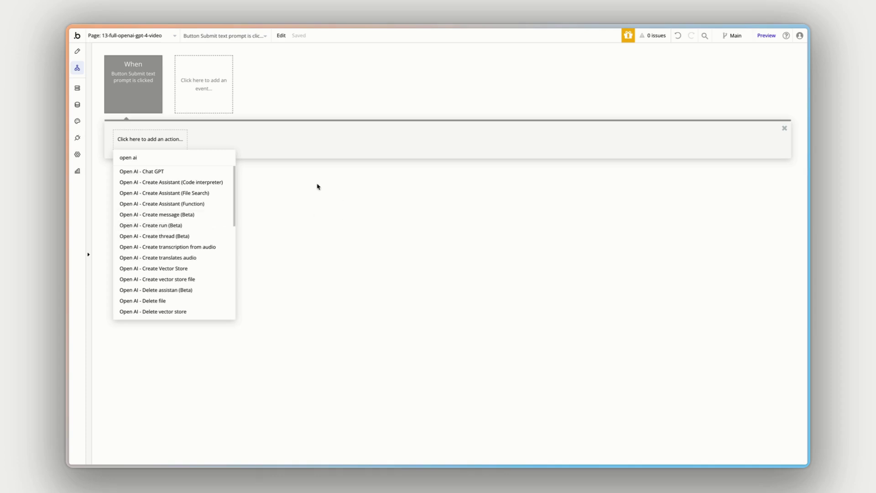
Add the Open AI - Chat GPT action as the workflow's first step and move its property editor nearer the action
left_click(151, 173)
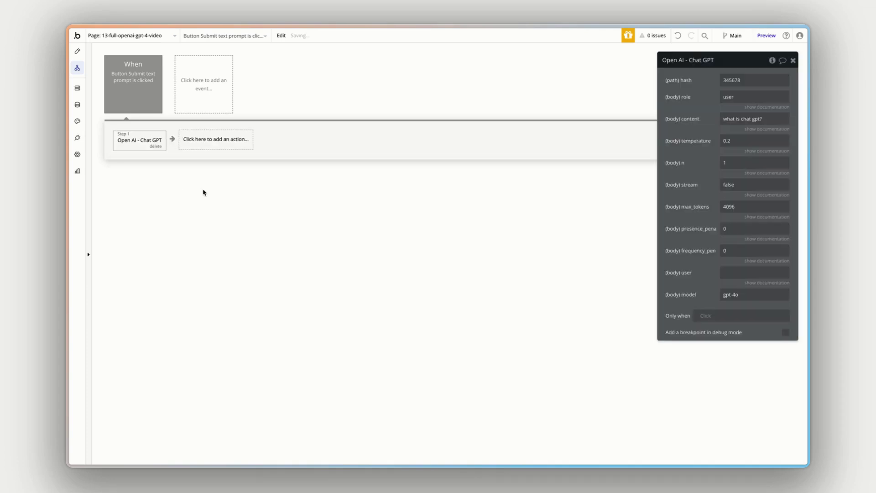
left_click_drag(706, 94, 323, 99)
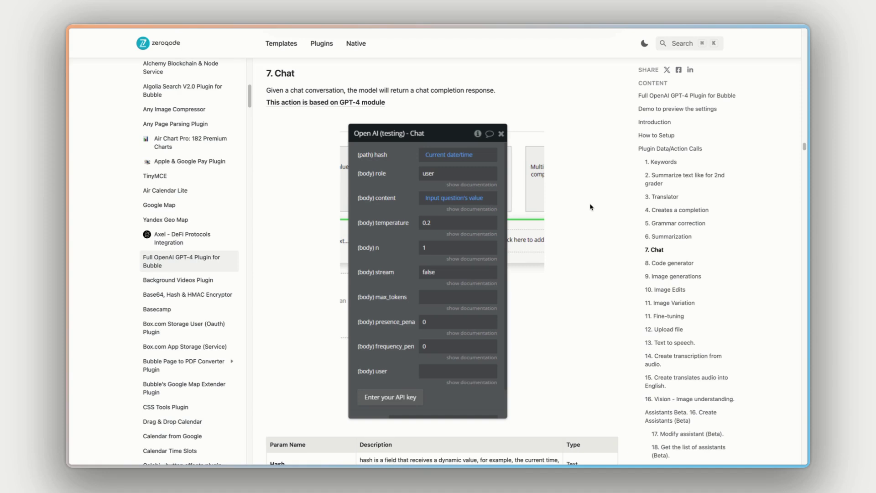
In Zeroqode's plugin documentation, read the Chat section's example settings and the Hash, Role and Content parameter descriptions
scroll(590, 207, "down", 3)
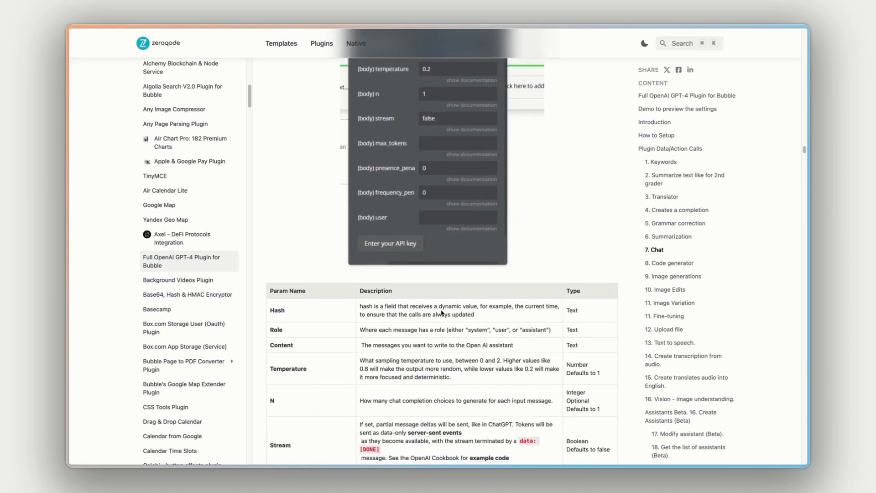
left_click_drag(430, 306, 470, 314)
left_click(521, 272)
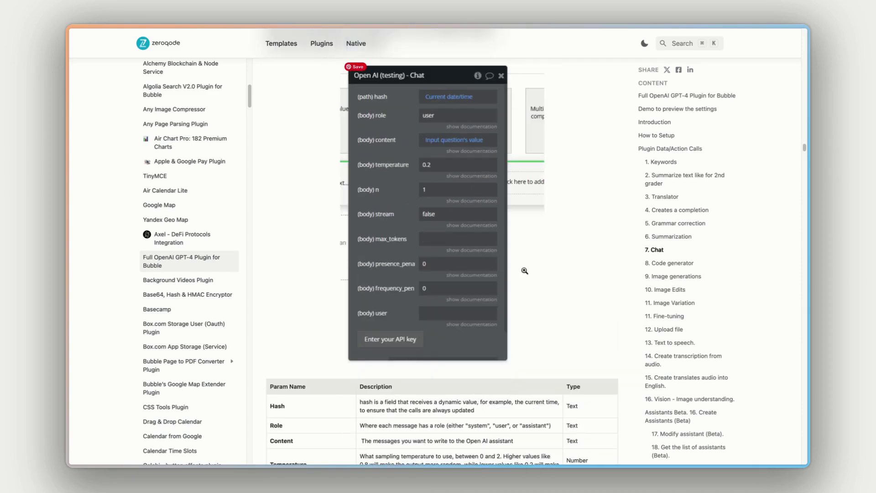
scroll(524, 272, "up", 3)
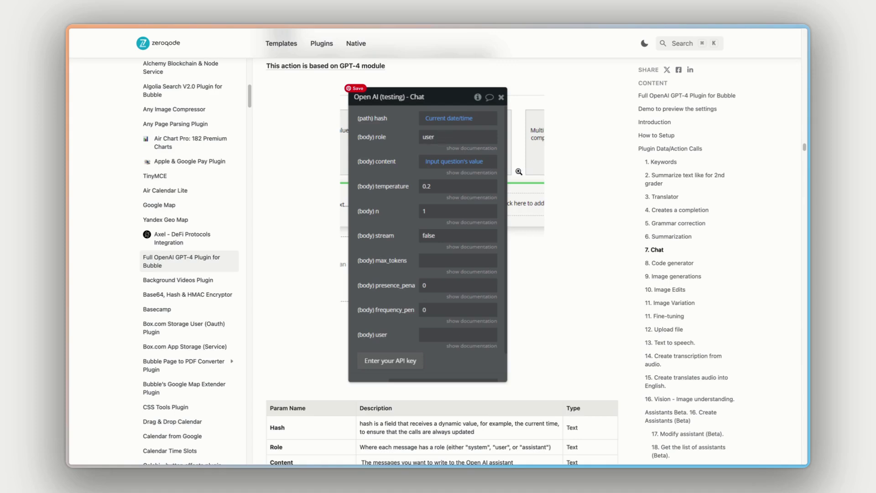
scroll(522, 176, "down", 2)
scroll(522, 176, "down", 1)
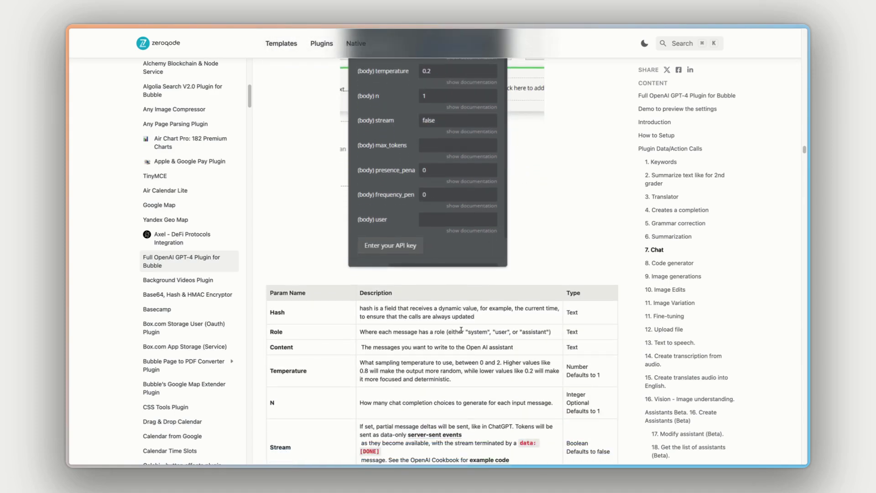
scroll(513, 222, "up", 2)
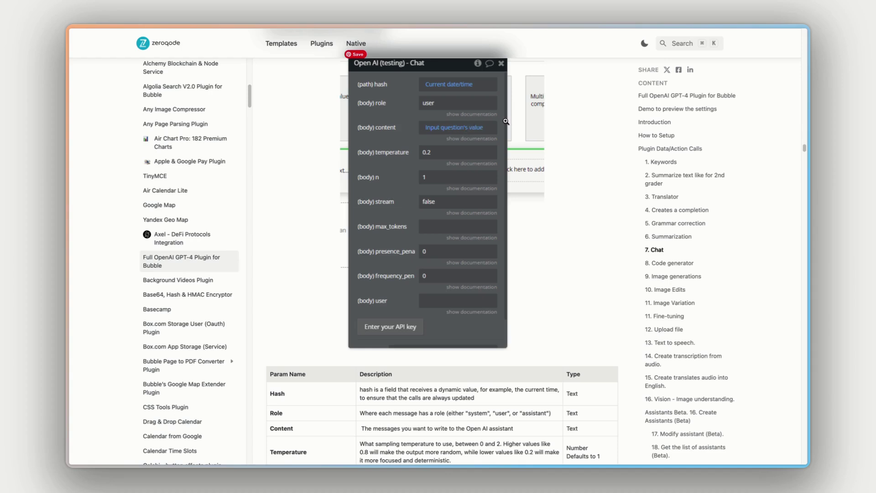
scroll(506, 121, "up", 1)
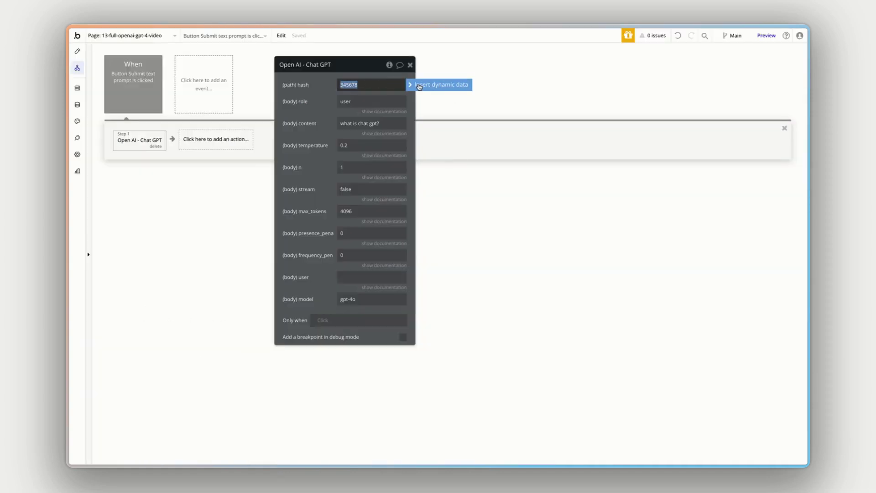
In Bubble, set the Chat GPT action's (path) hash to the dynamic value Current date/time
left_click(420, 87)
type("c")
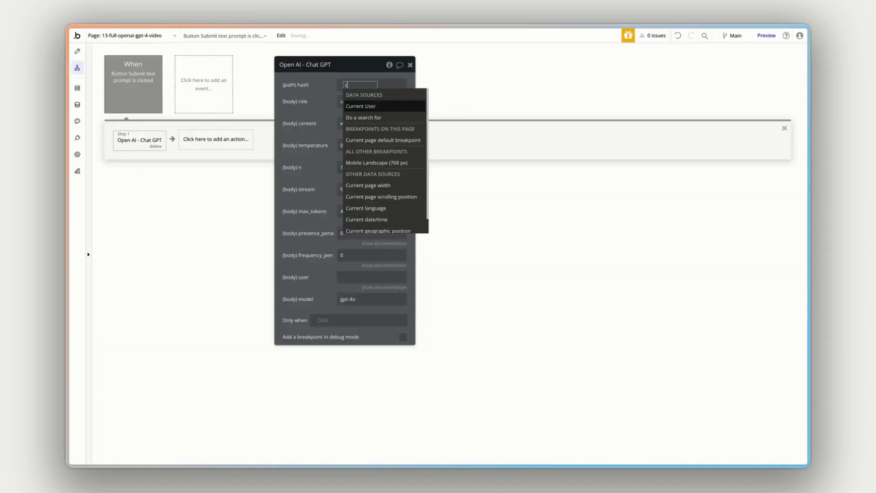
type("urr")
left_click(370, 185)
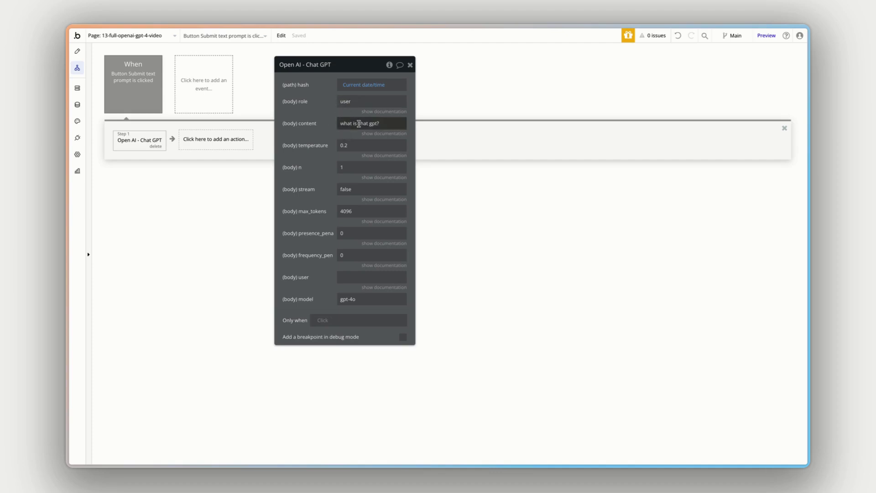
Check the text prompt input's element name on the page and set the action's (body) content to Input Enter prompt here's value
left_click(79, 55)
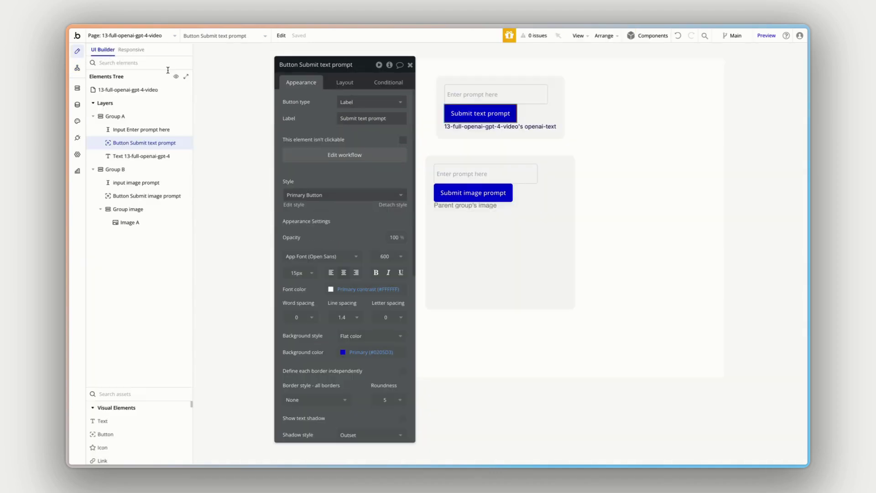
left_click(461, 94)
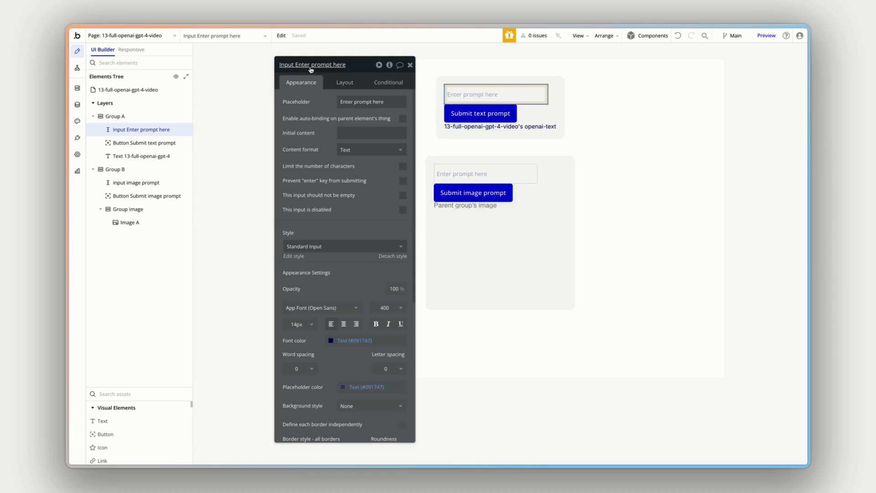
left_click(77, 68)
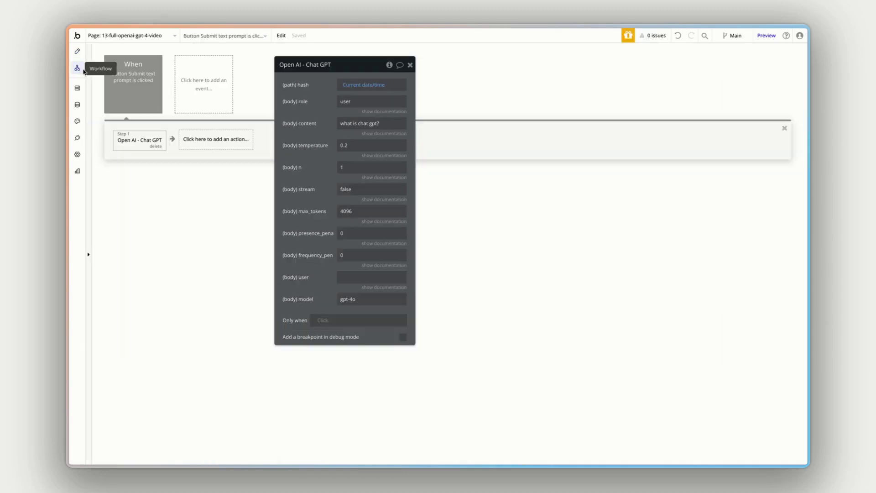
left_click(368, 123)
left_click(425, 124)
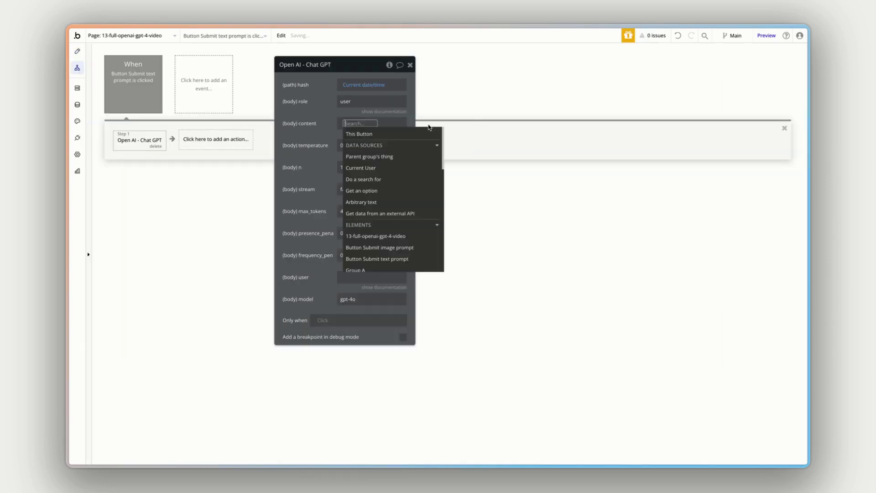
type("input e")
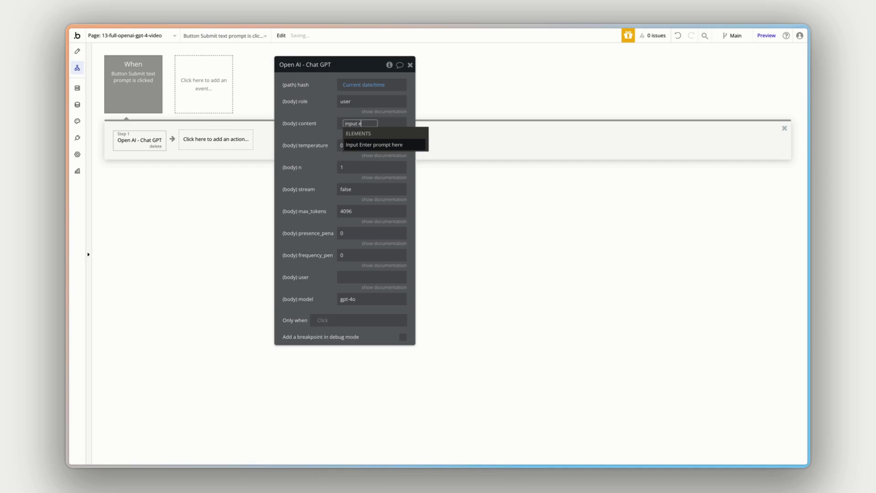
left_click(383, 145)
left_click(381, 142)
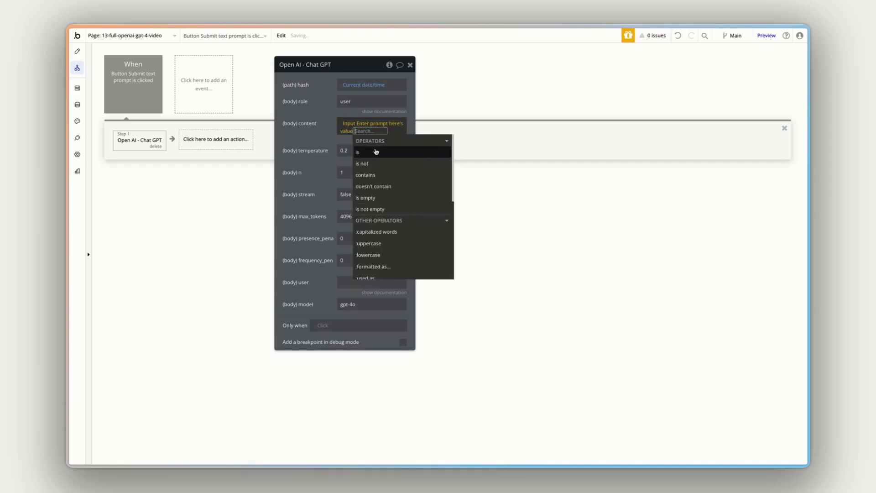
left_click(313, 138)
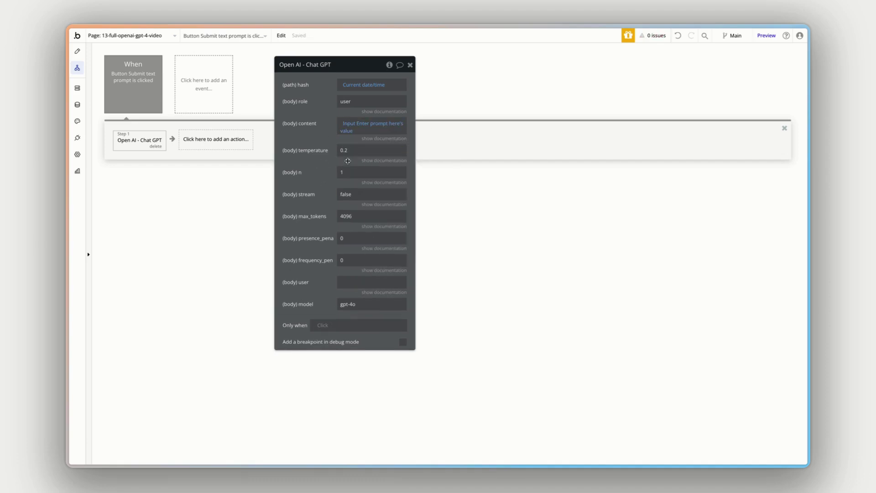
Read the built-in documentation for the Chat GPT action's temperature and max_tokens parameters and review its content and model settings
left_click(379, 160)
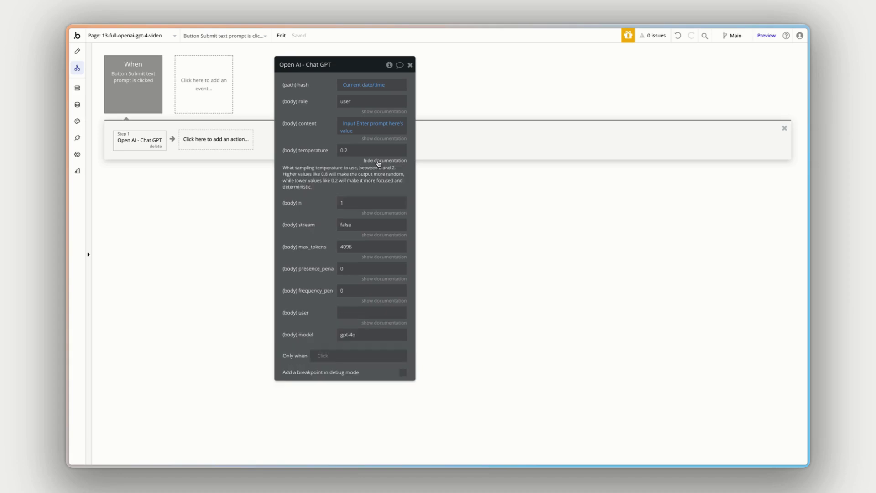
left_click(382, 257)
left_click(382, 257)
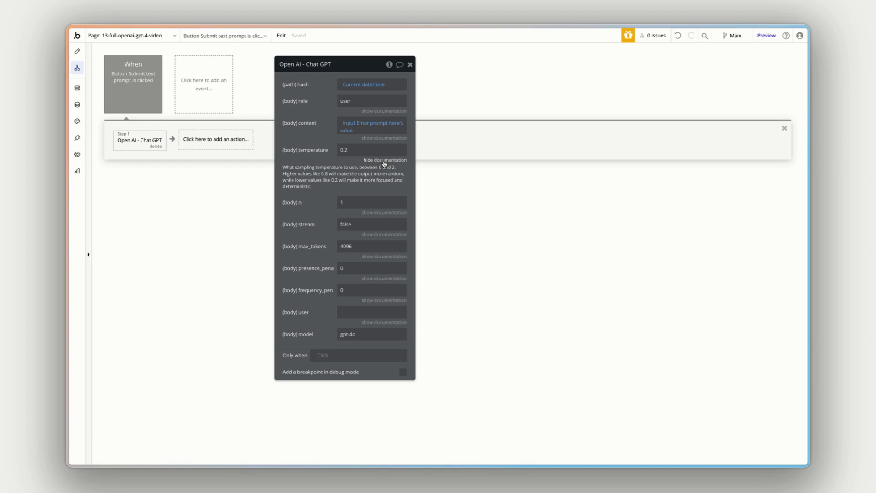
left_click(385, 160)
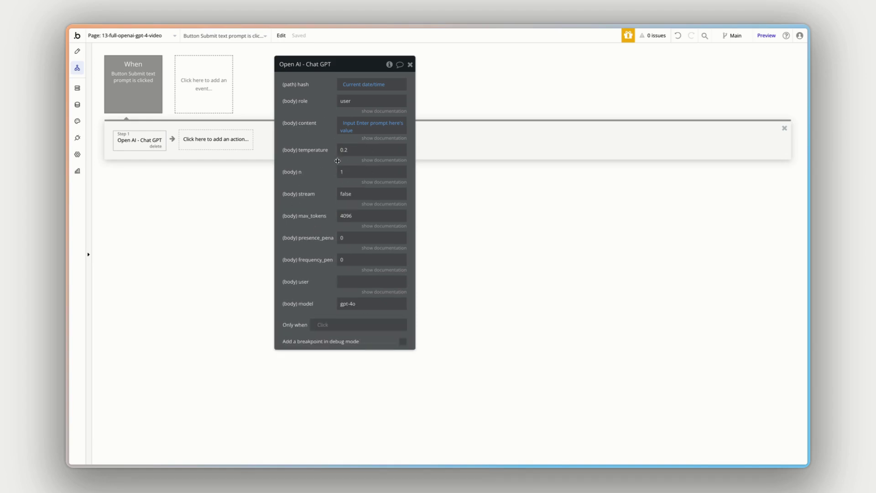
left_click_drag(316, 164, 353, 166)
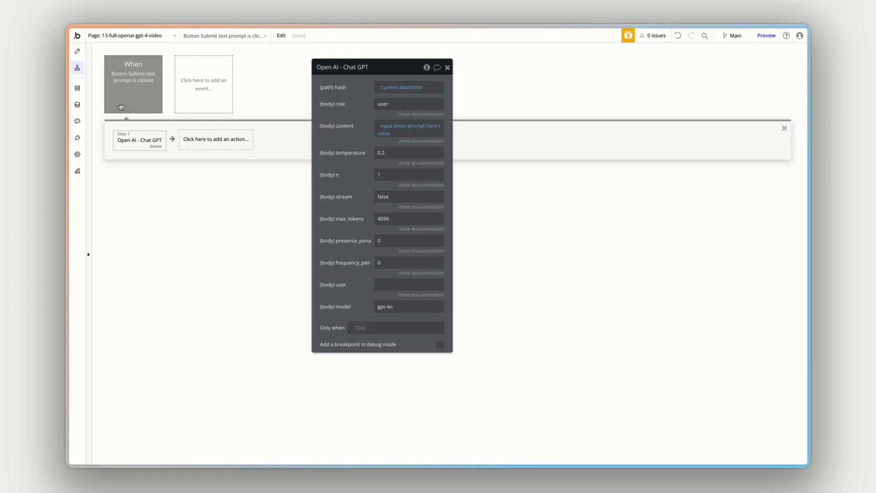
mouse_move(123, 110)
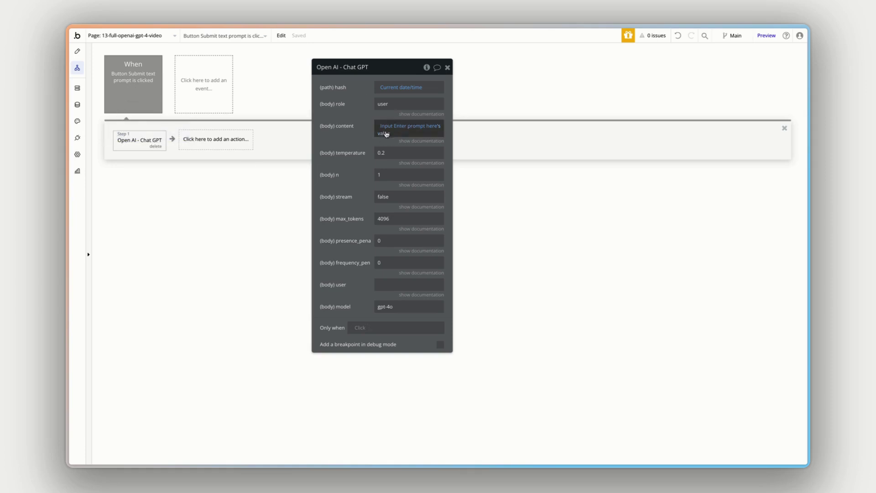
mouse_move(384, 132)
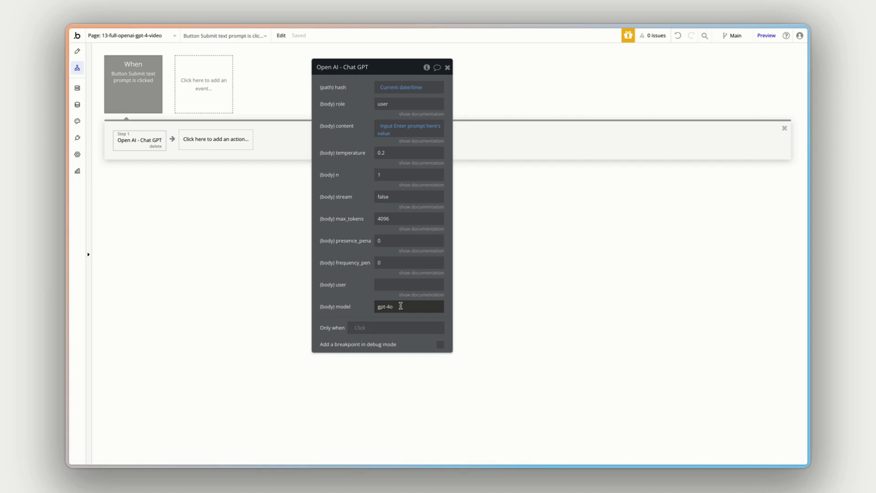
Return to the page design and open the properties of the 13-full-openai-gpt-4-video page
left_click(77, 51)
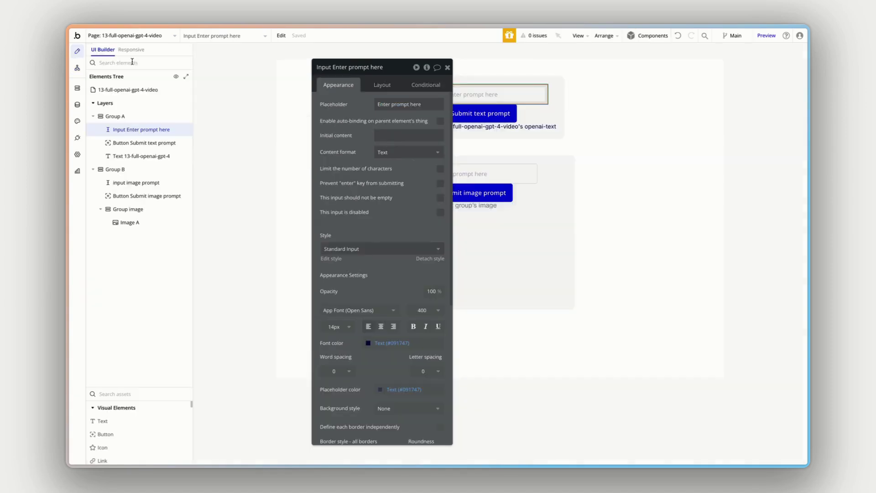
left_click_drag(345, 103, 668, 104)
left_click(596, 94)
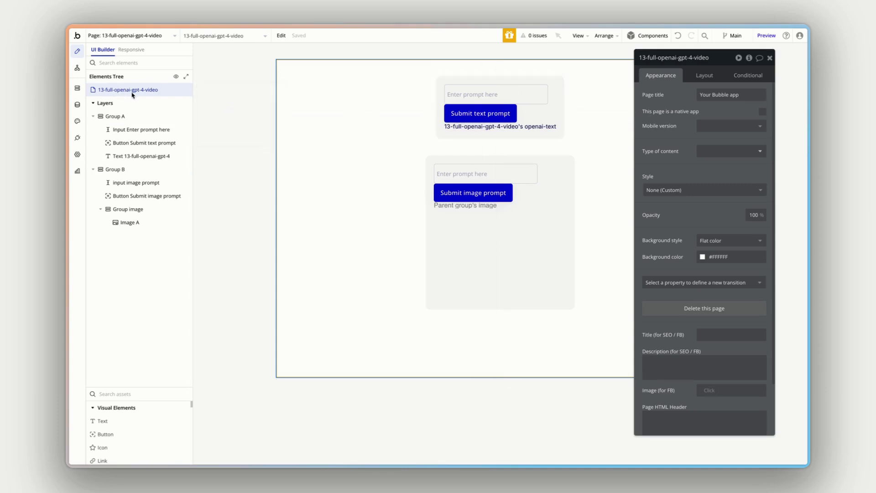
Inspect the page's openai-text custom state and the list of available types for it, leaving the type as text
left_click(749, 58)
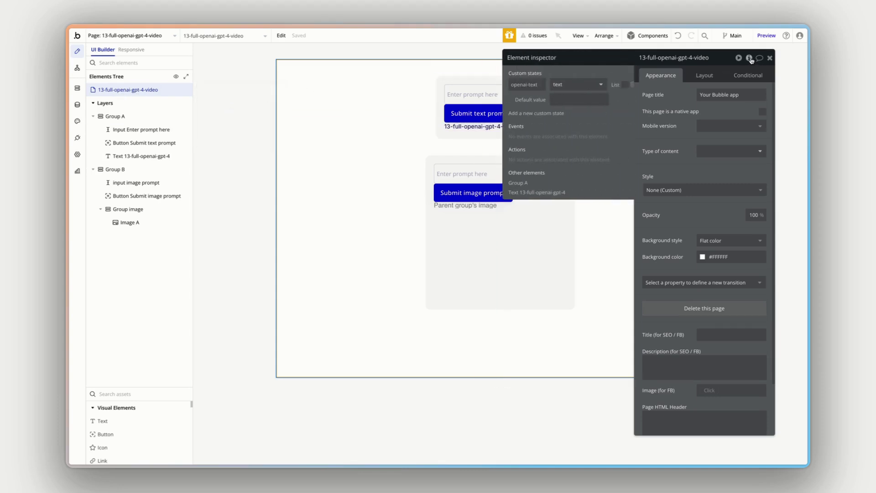
left_click(582, 89)
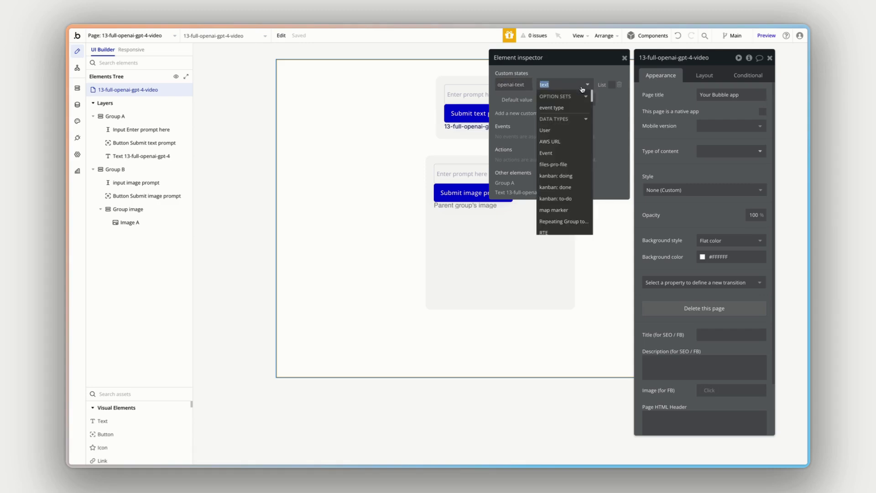
scroll(571, 137, "down", 3)
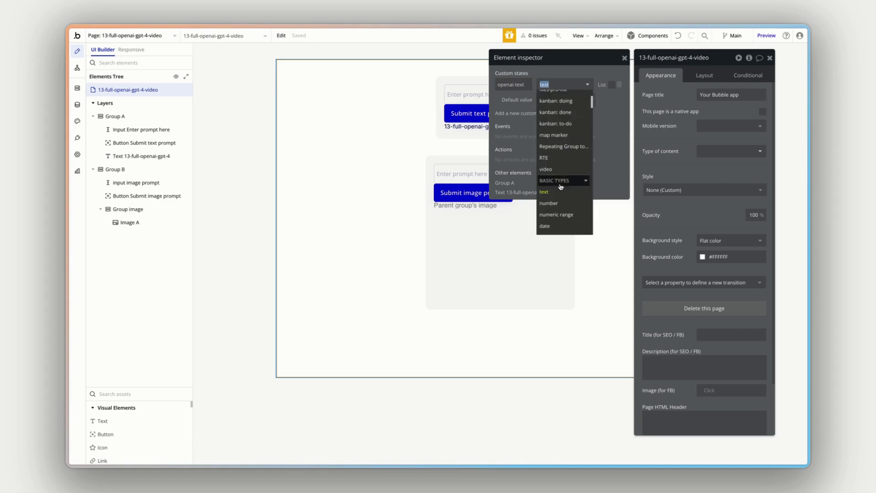
left_click(614, 138)
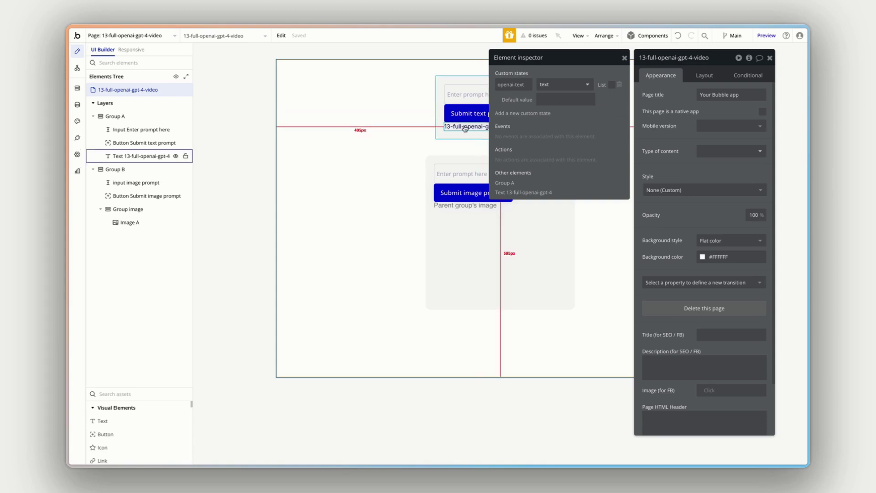
left_click(624, 58)
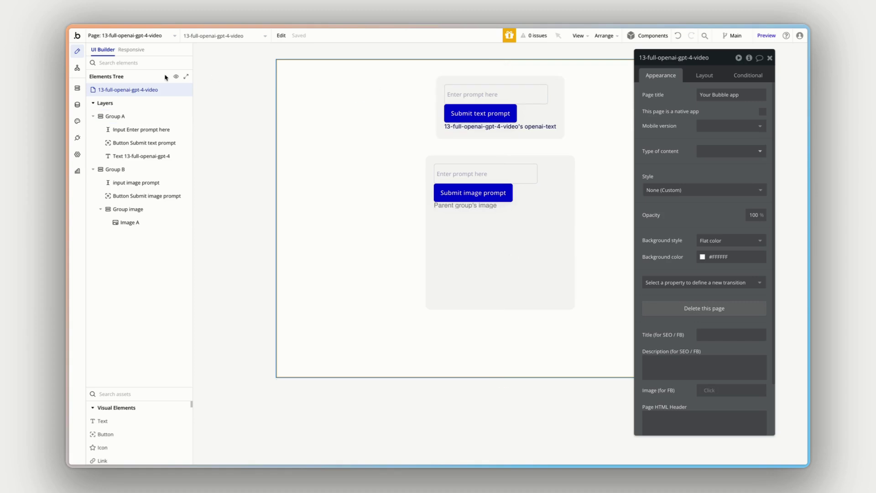
Add a Set state of an element action after the Chat GPT action in the Submit text prompt workflow
left_click(77, 67)
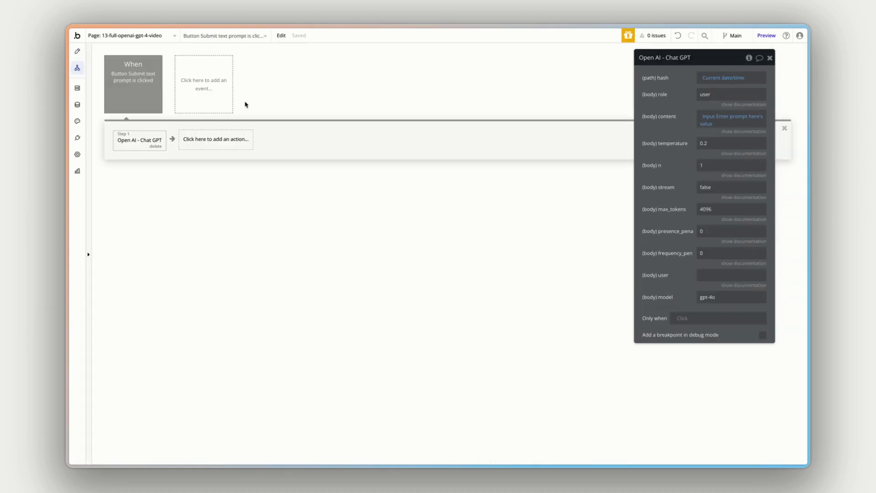
left_click(204, 139)
type("set s")
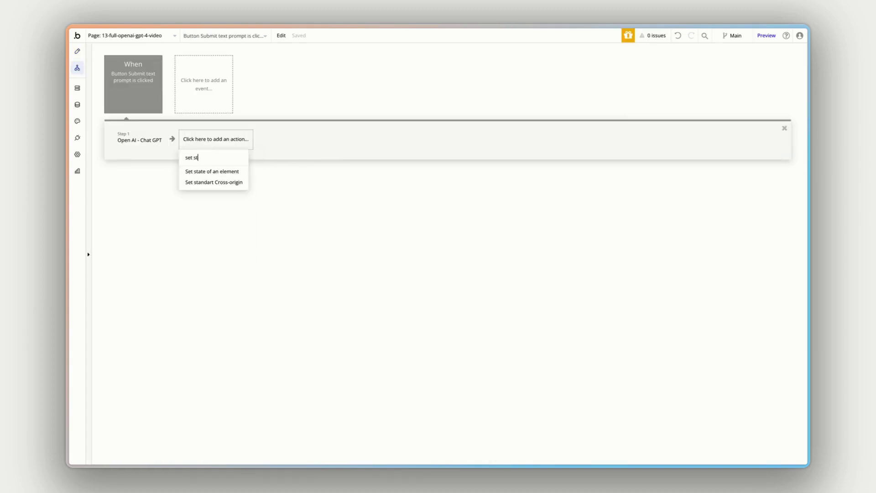
type("t")
left_click(211, 171)
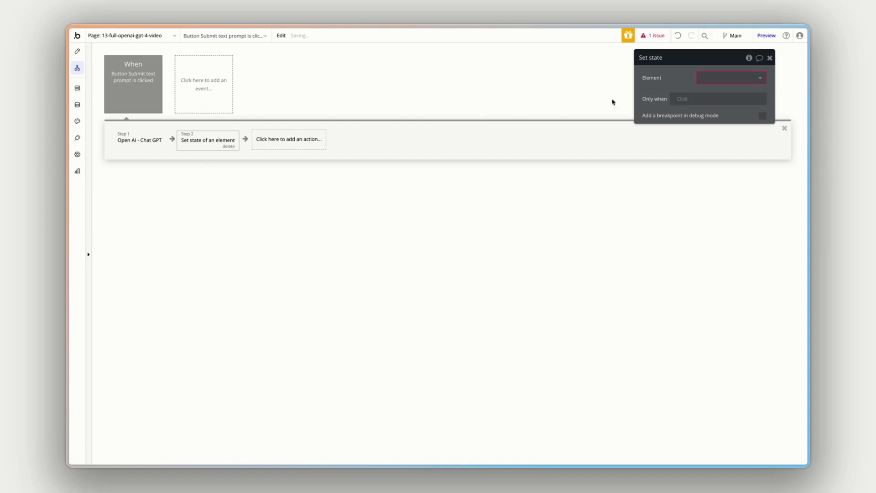
Target the Set state action at the 13-full-openai-gpt-4-video page and its openai-text custom state
left_click(707, 78)
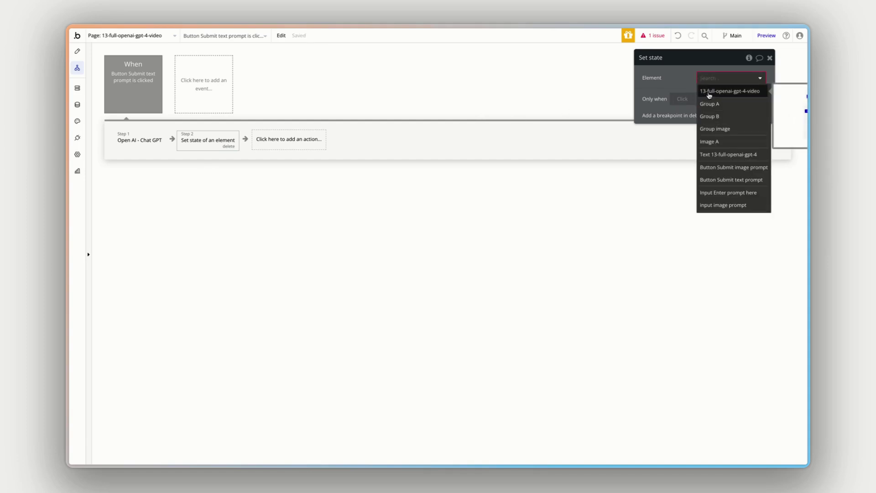
left_click(722, 94)
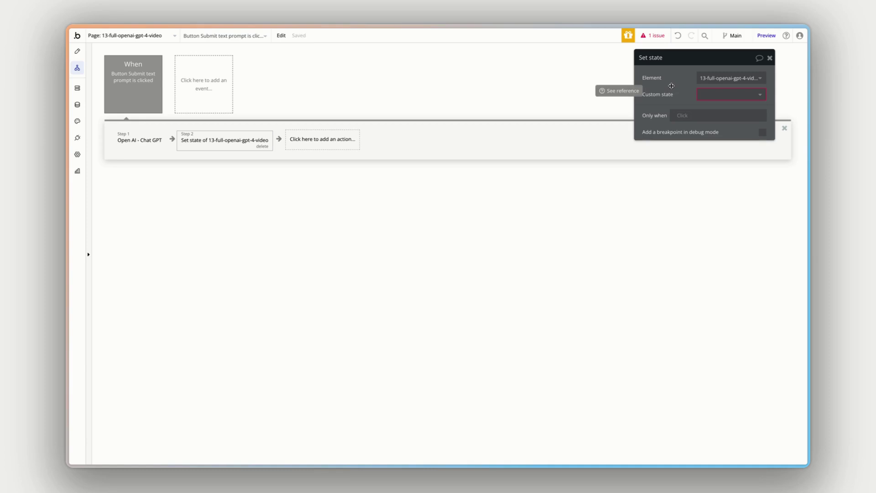
left_click(708, 94)
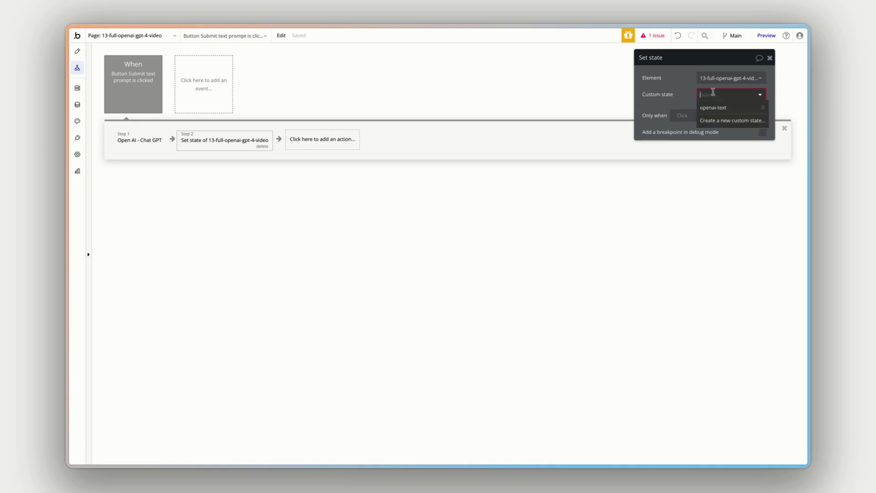
left_click(731, 108)
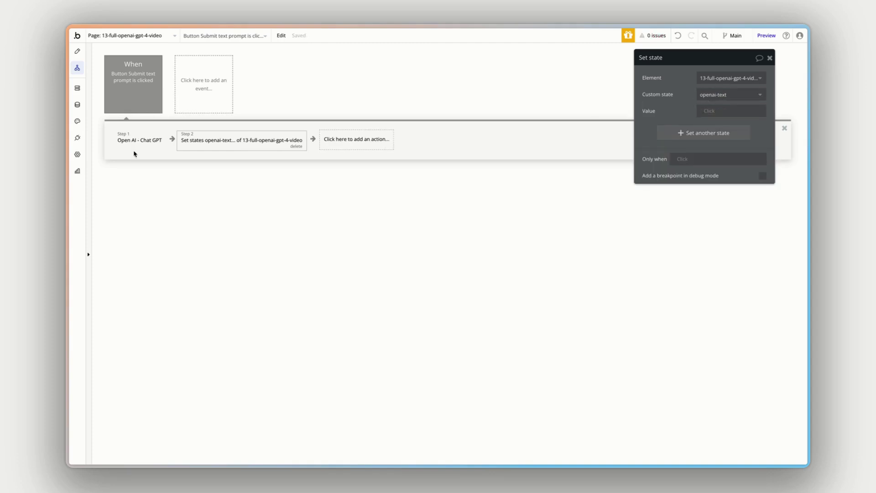
Set the state's value to Result of step 1 (Open AI - Chat GPT)'s body choices:first item's message content
left_click(719, 112)
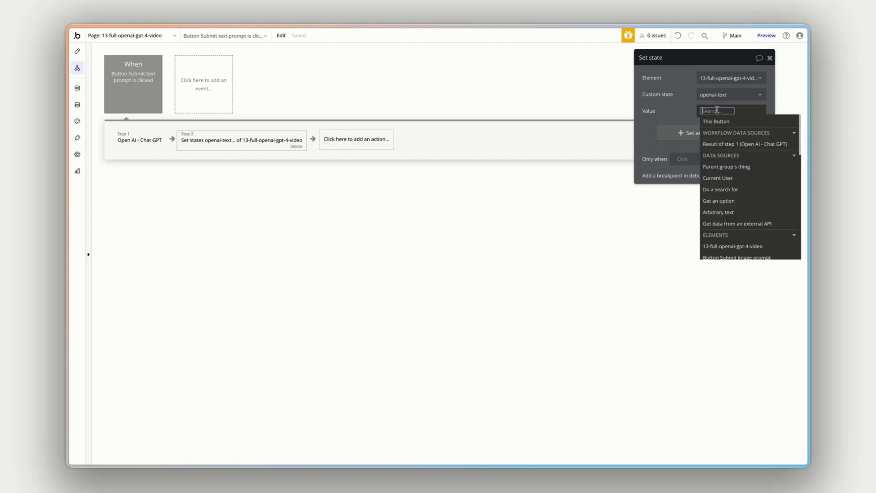
left_click(720, 145)
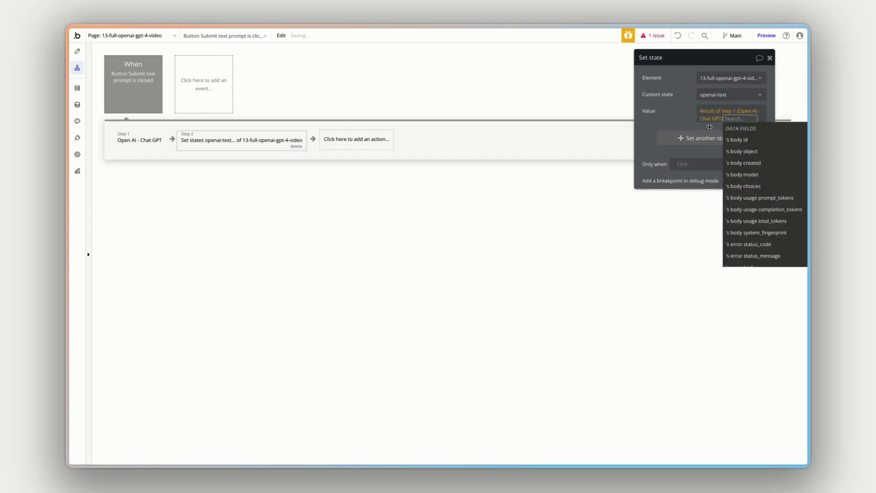
left_click(754, 187)
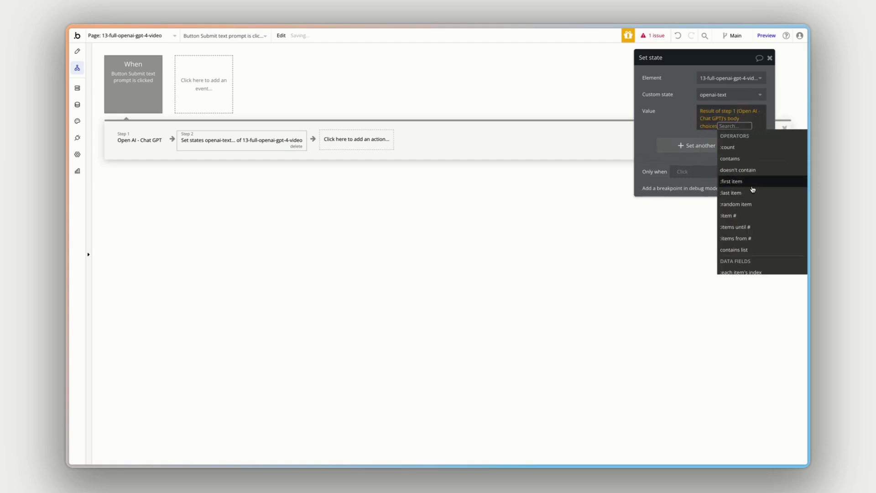
left_click(740, 183)
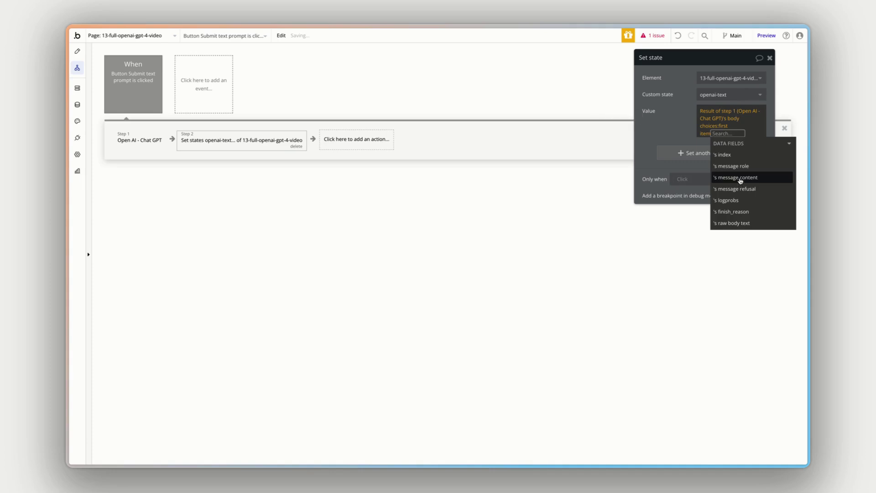
left_click(740, 179)
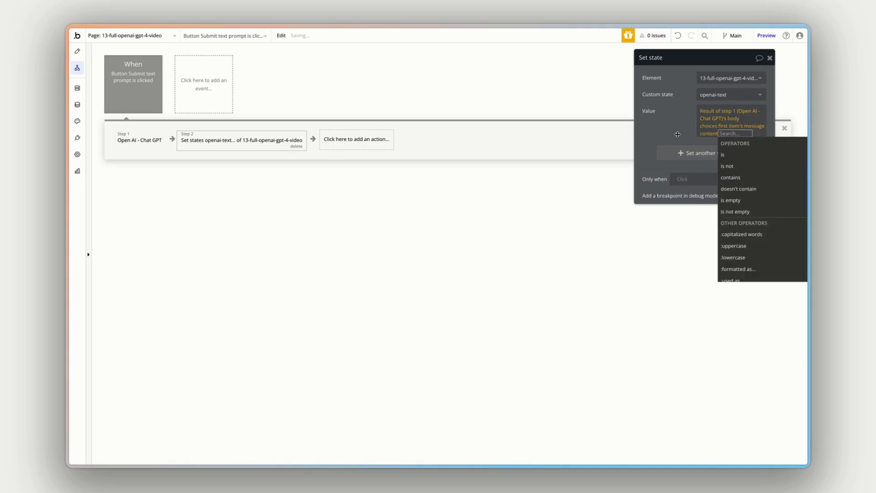
left_click(678, 135)
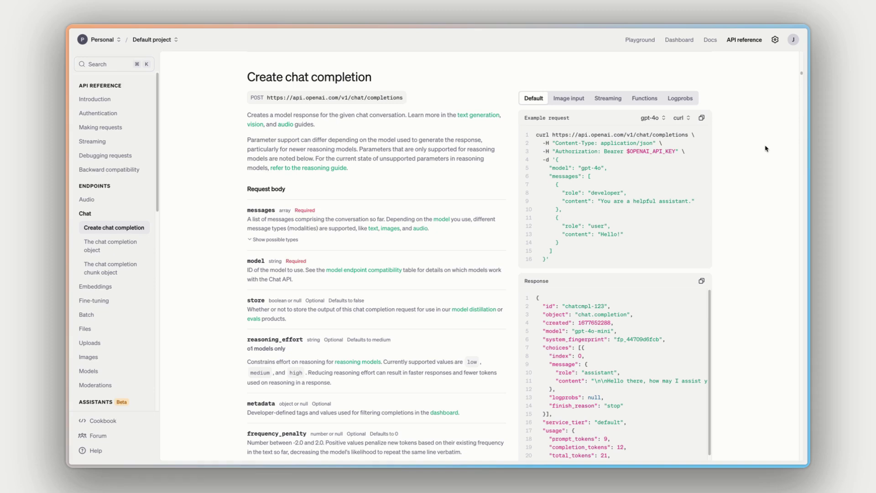
Switch to the OpenAI API reference and examine the message content in the Create chat completion example response
scroll(758, 151, "down", 2)
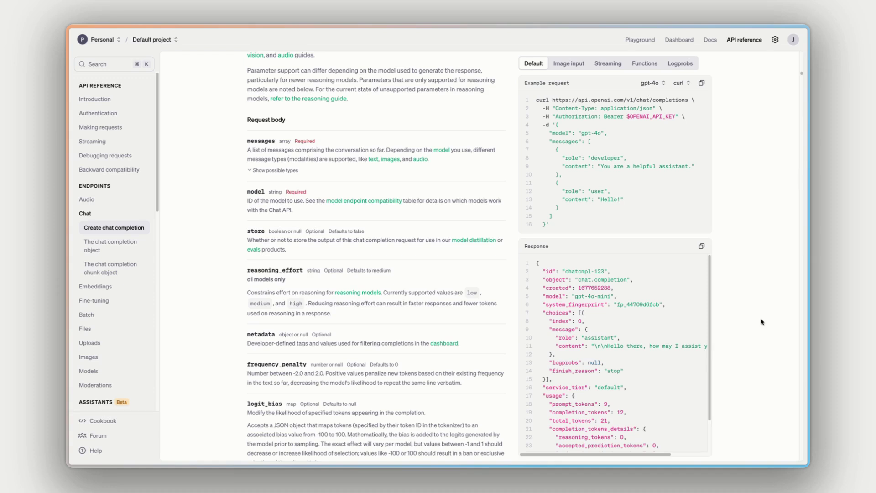
scroll(760, 322, "up", 1)
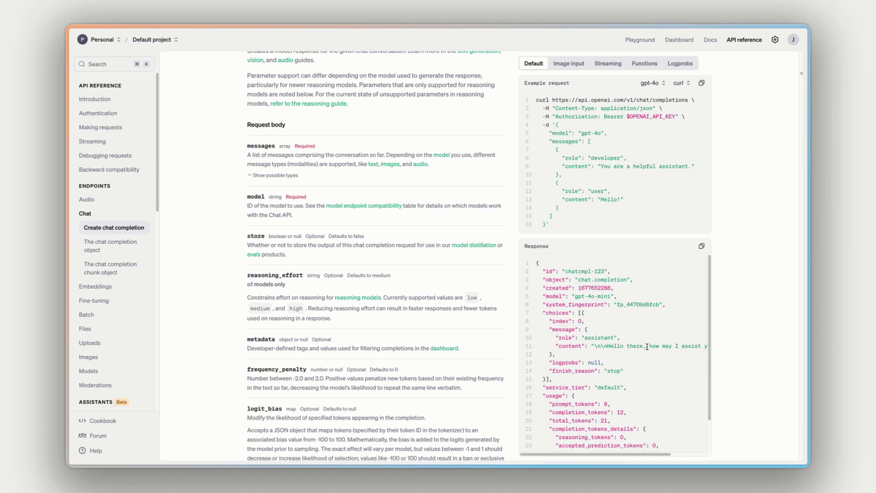
left_click_drag(609, 346, 696, 346)
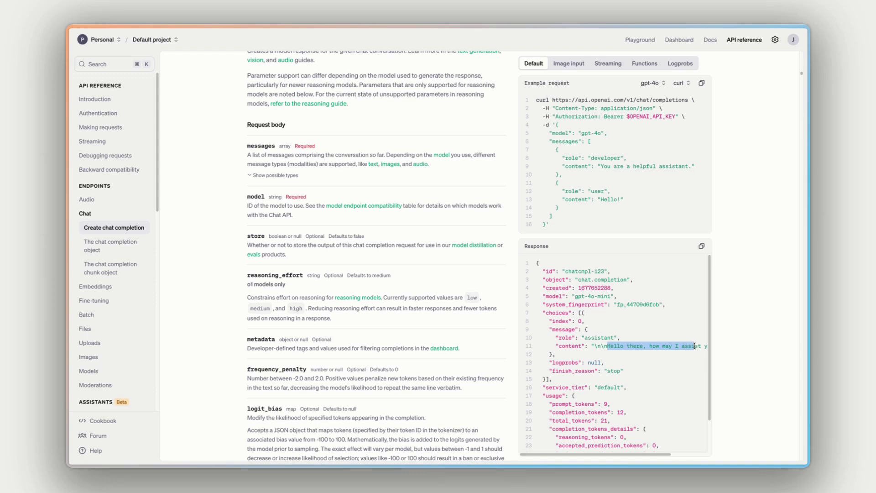
left_click(694, 346)
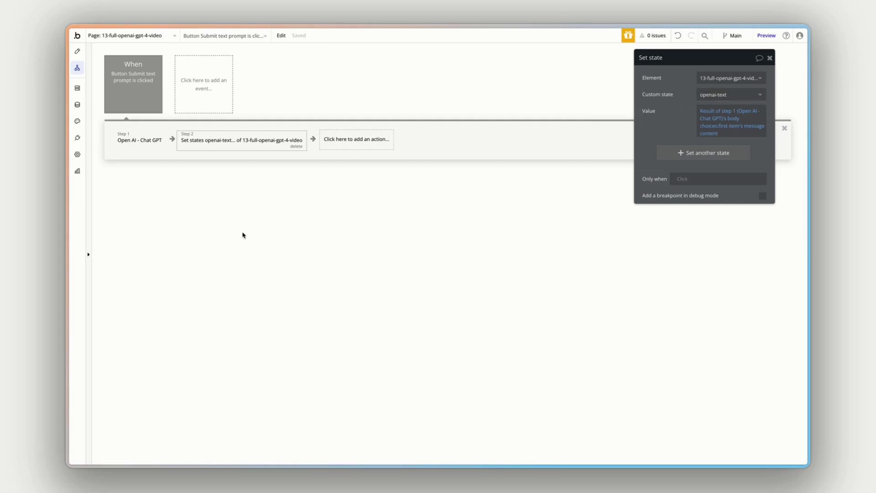
Back in Bubble's page design, clear the text element below Submit text prompt and rebuild its content as 13-full-openai-gpt-4-video's openai-text
left_click(77, 51)
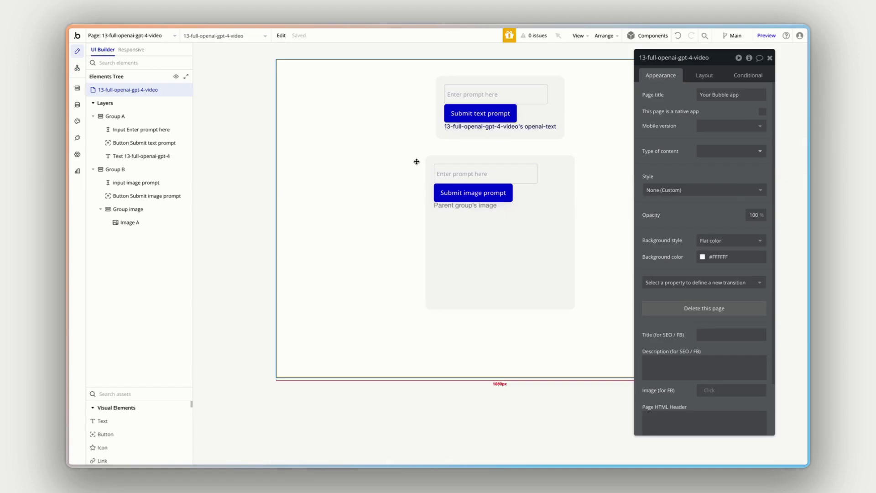
left_click(476, 130)
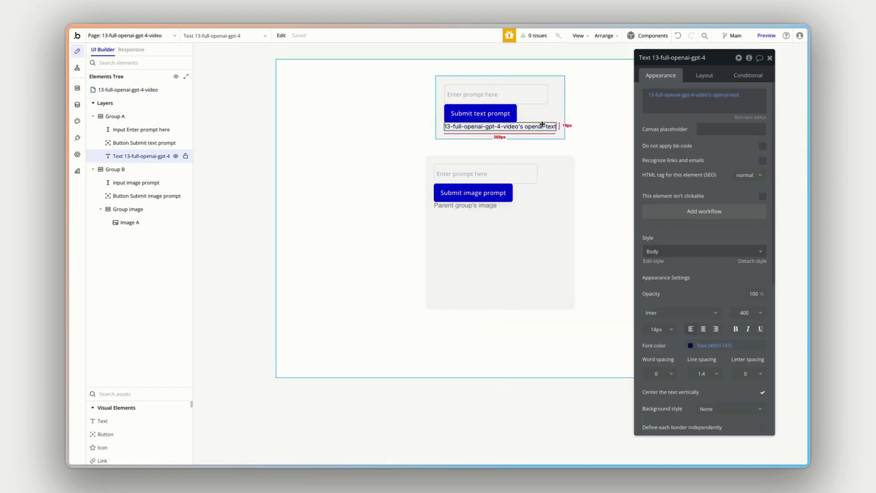
right_click(728, 100)
left_click(771, 96)
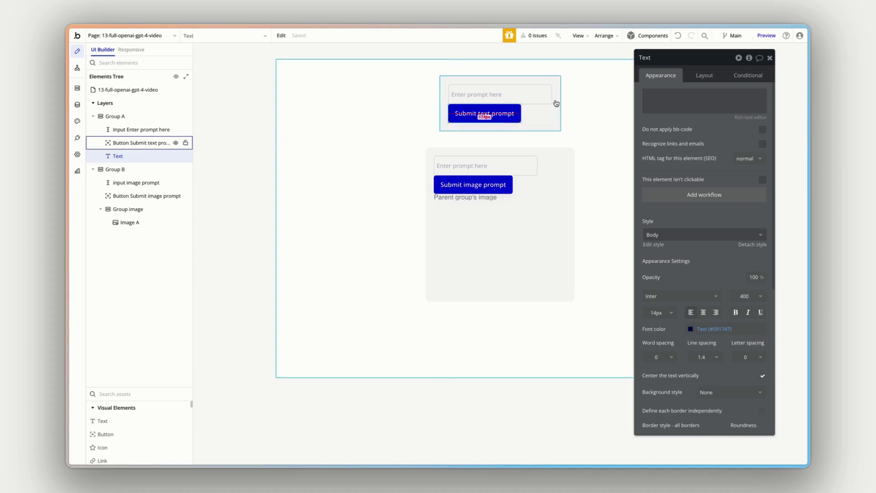
left_click(672, 99)
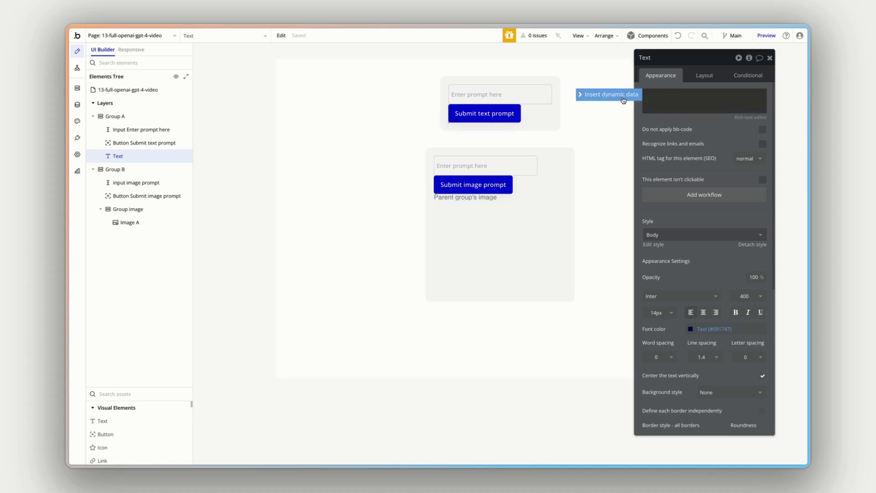
left_click(671, 97)
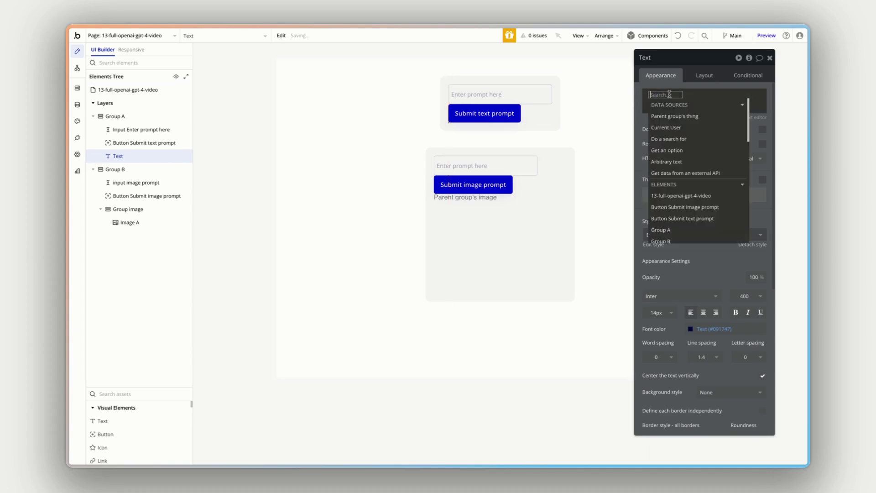
left_click(693, 196)
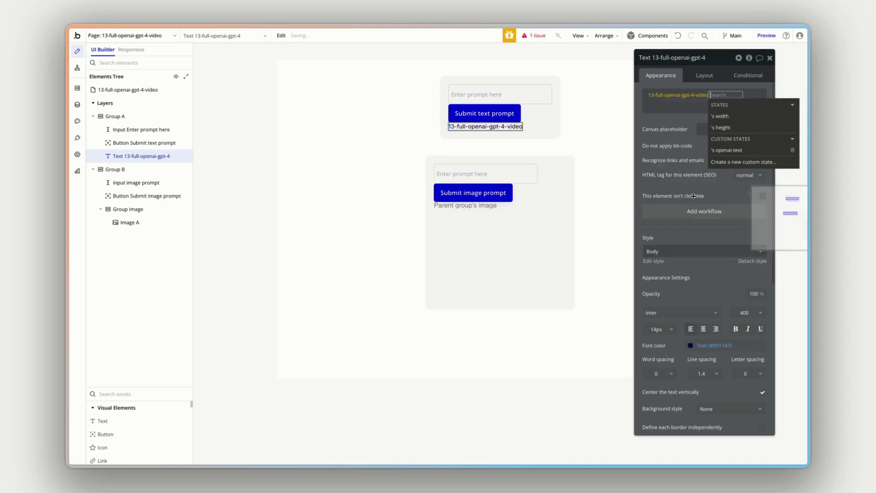
left_click(729, 154)
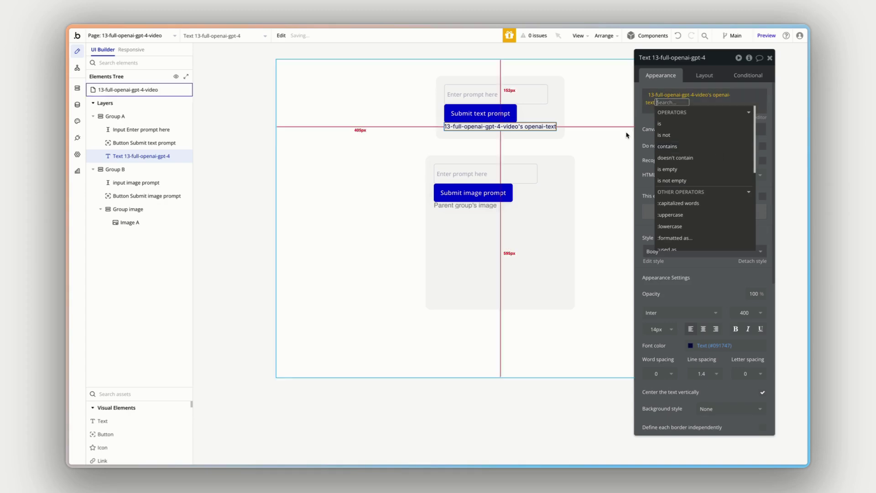
left_click(643, 121)
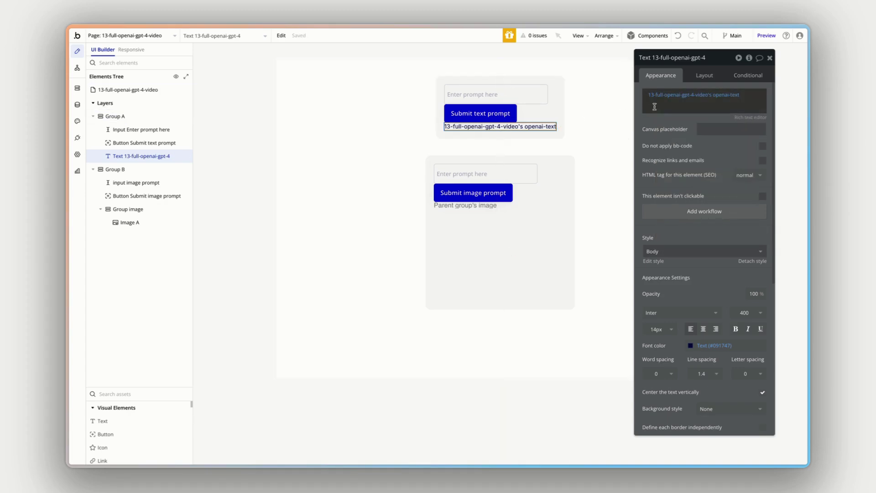
key("Escape")
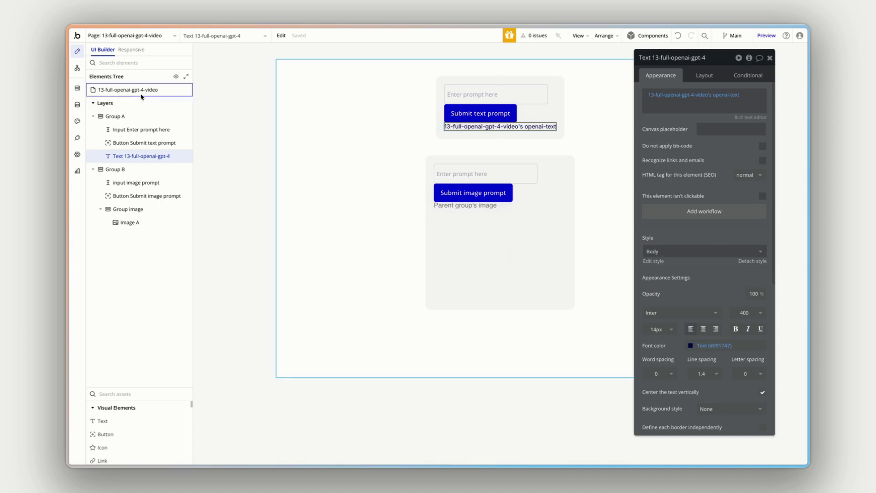
Recheck the page's openai-text custom state and open a freshly reloaded preview of the page
left_click(750, 58)
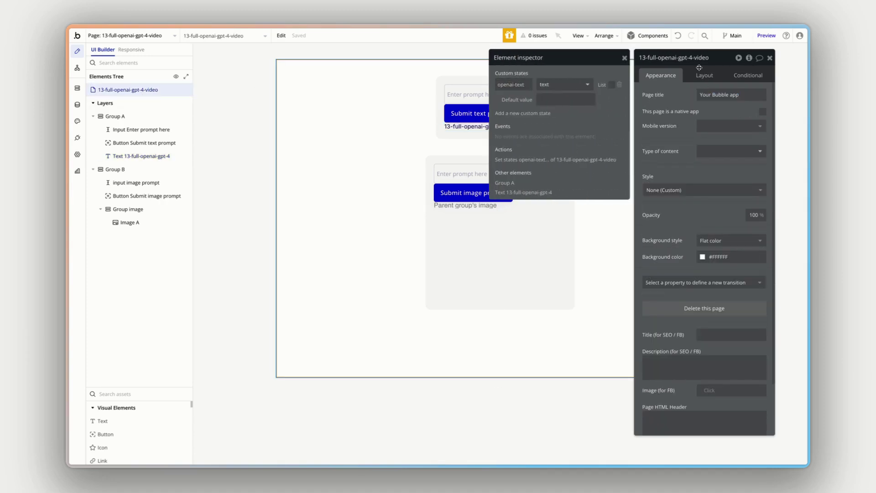
left_click(624, 58)
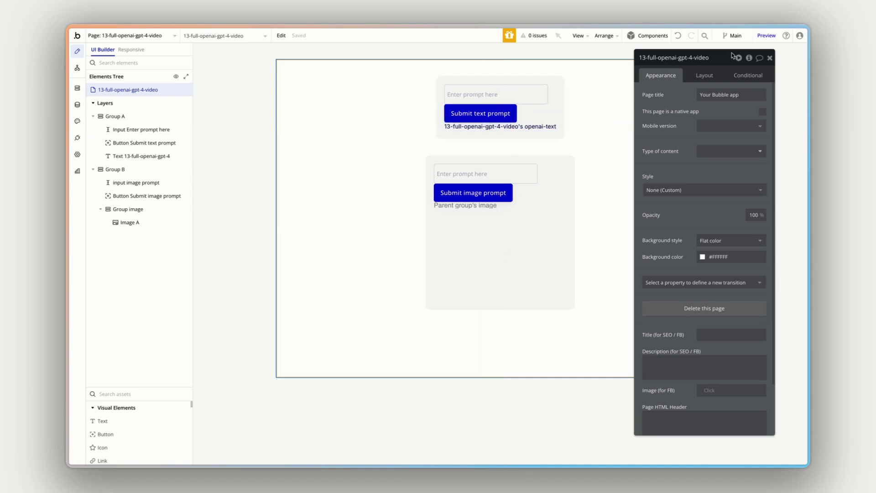
left_click(766, 35)
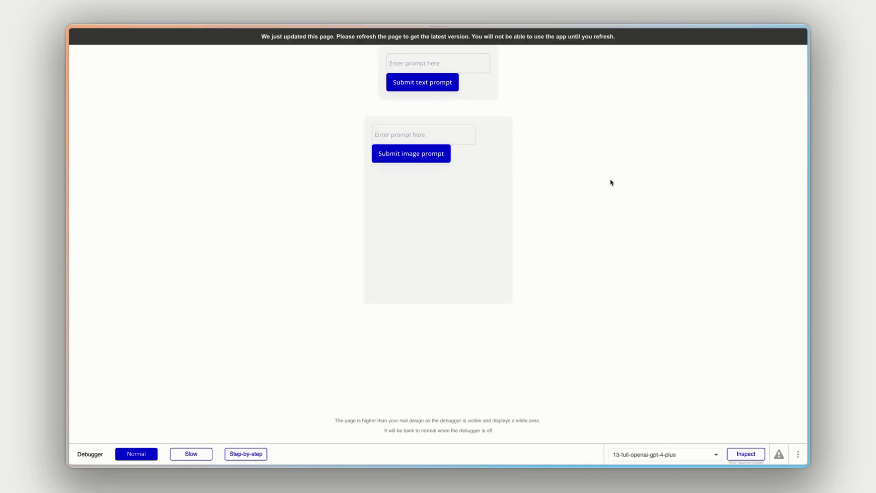
key("super+r")
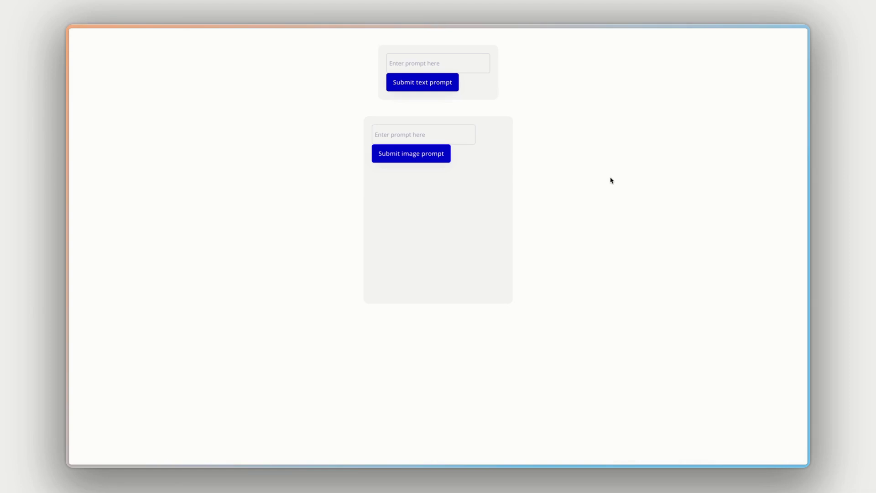
Submit the text prompt "Hello, anyone there?" in the page preview
left_click(459, 63)
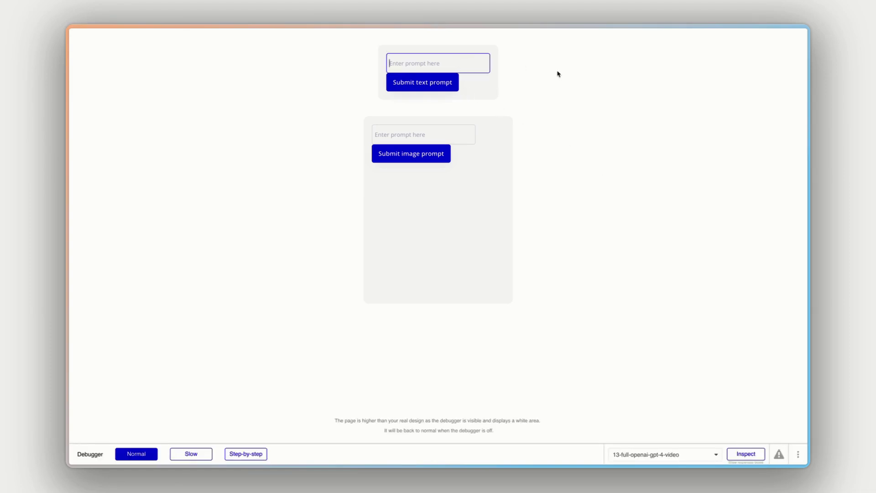
type("Hello, anyone there?")
left_click(430, 85)
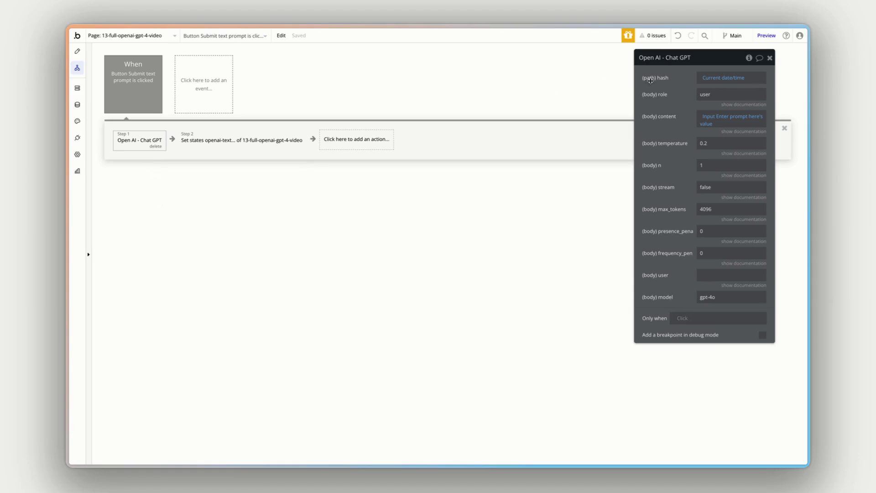
Back in the Bubble editor, review the text prompt workflow's Chat GPT and Set state actions and the text element showing openai-text
left_click_drag(748, 81, 395, 93)
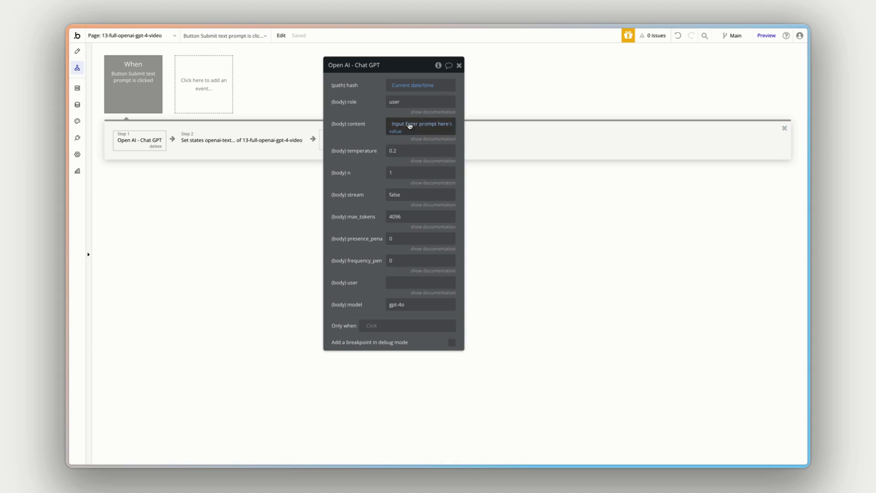
left_click_drag(368, 125, 422, 123)
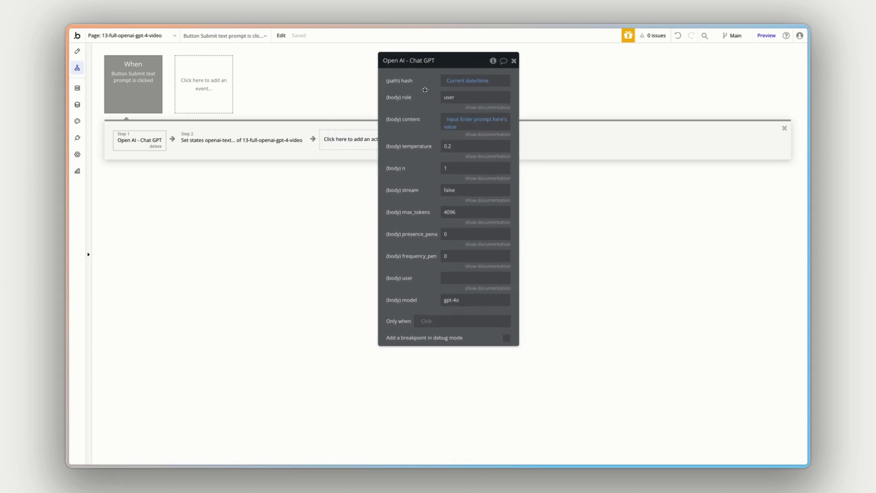
left_click(241, 140)
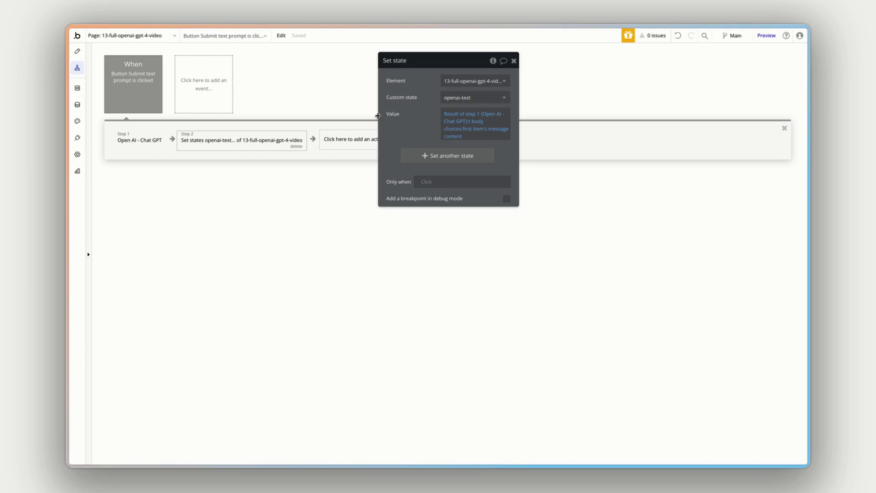
left_click(77, 52)
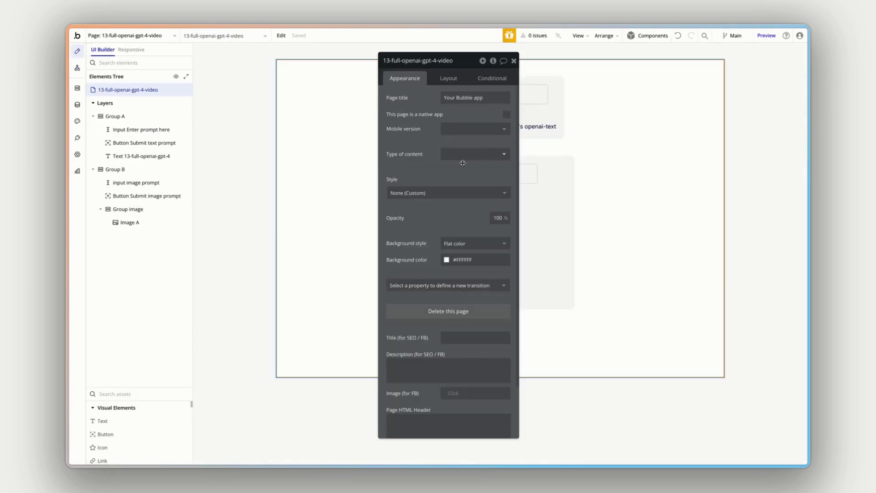
left_click_drag(463, 163, 705, 163)
left_click(525, 129)
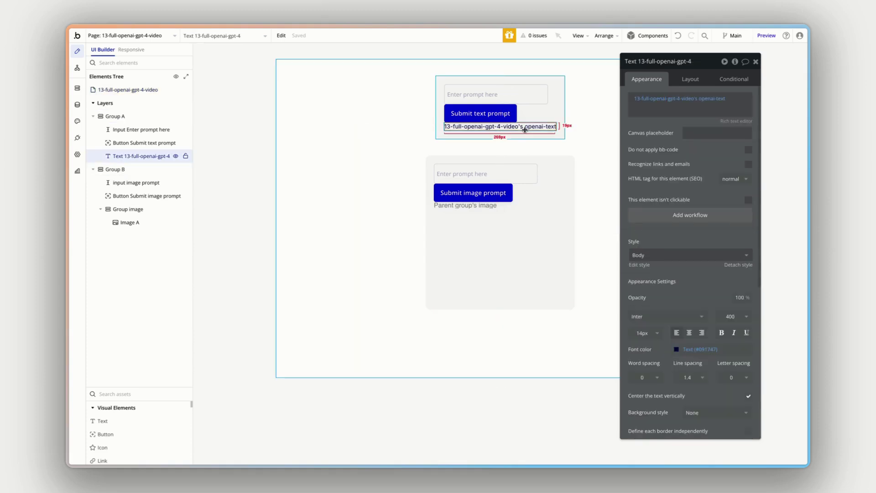
left_click_drag(525, 130, 596, 129)
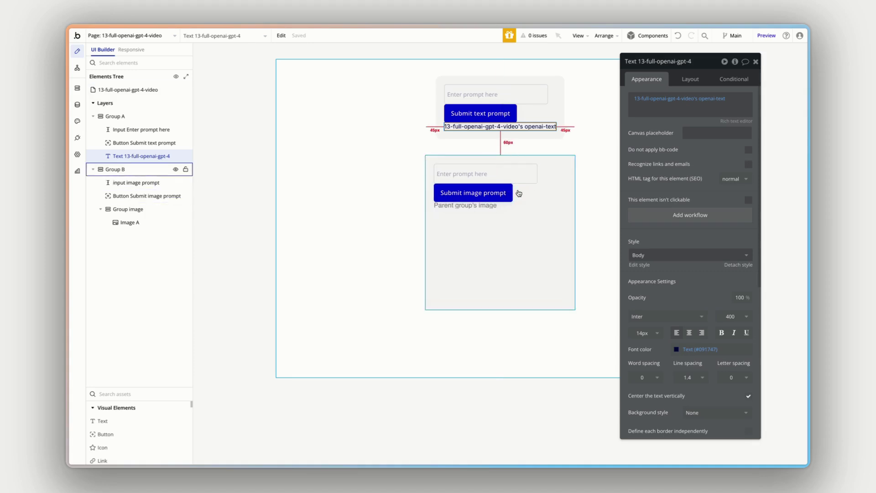
Examine the image prompt group's input, Submit image prompt button, Group image and Image A in the page design
left_click(512, 174)
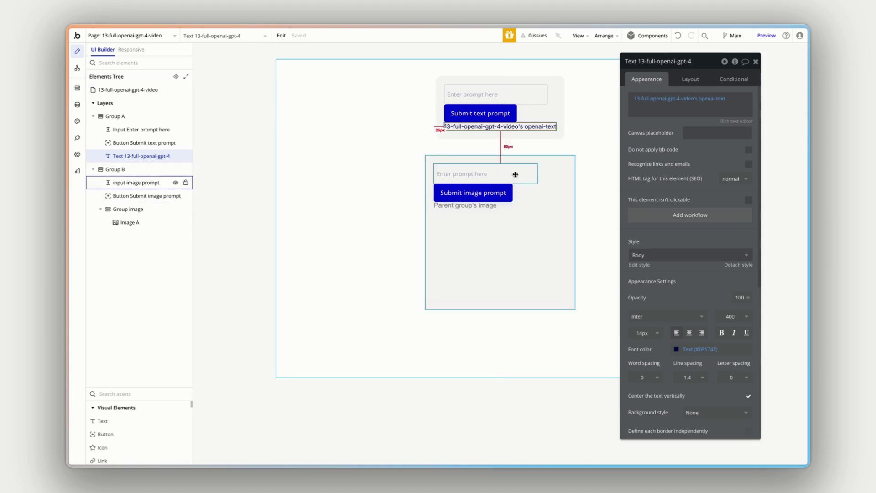
left_click(504, 197)
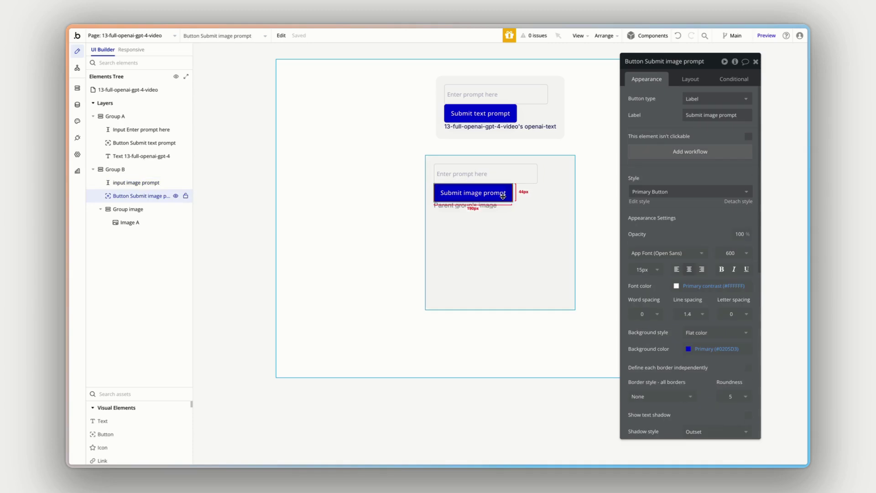
left_click(494, 223)
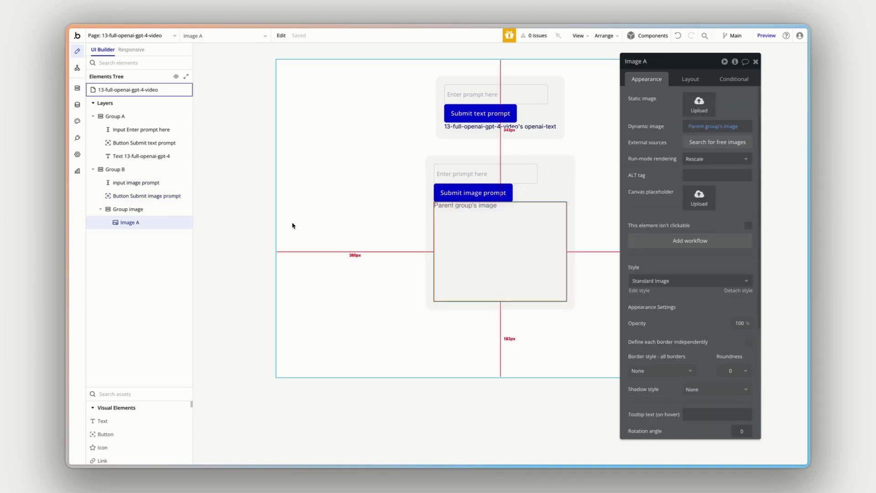
left_click(138, 210)
left_click(593, 208)
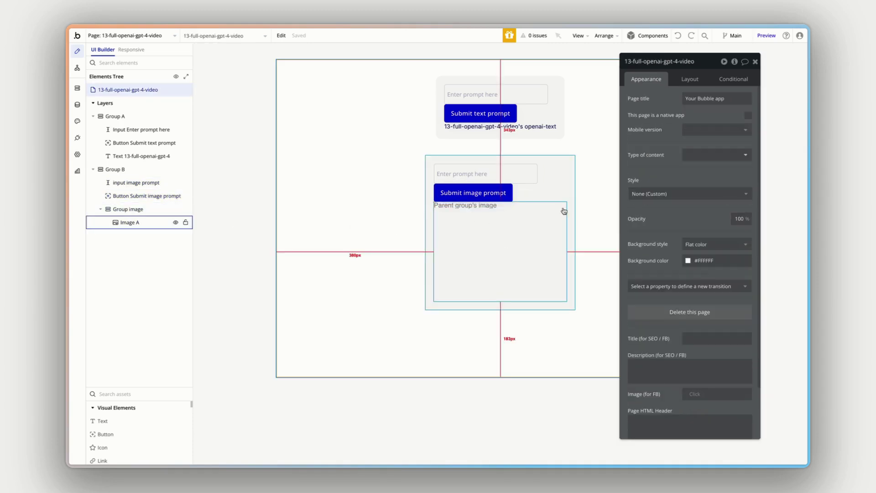
Create a workflow for the Submit image prompt button and add the Open AI - Image generations action
left_click(495, 193)
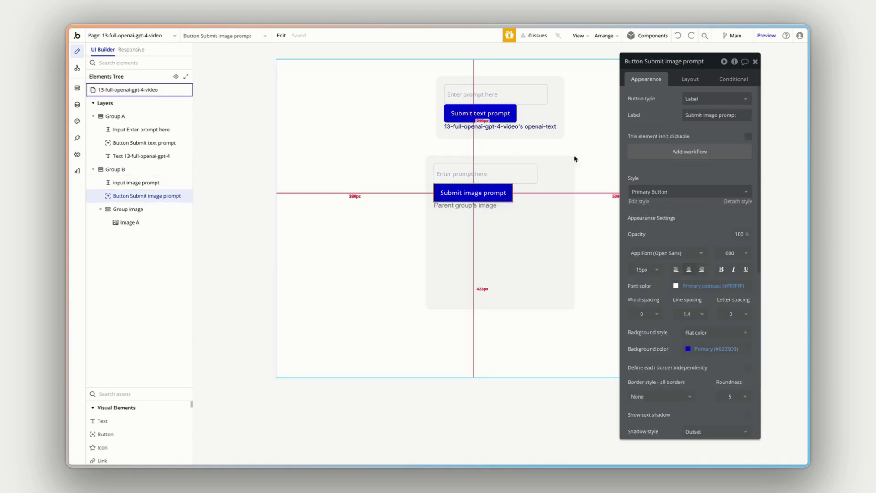
left_click(689, 151)
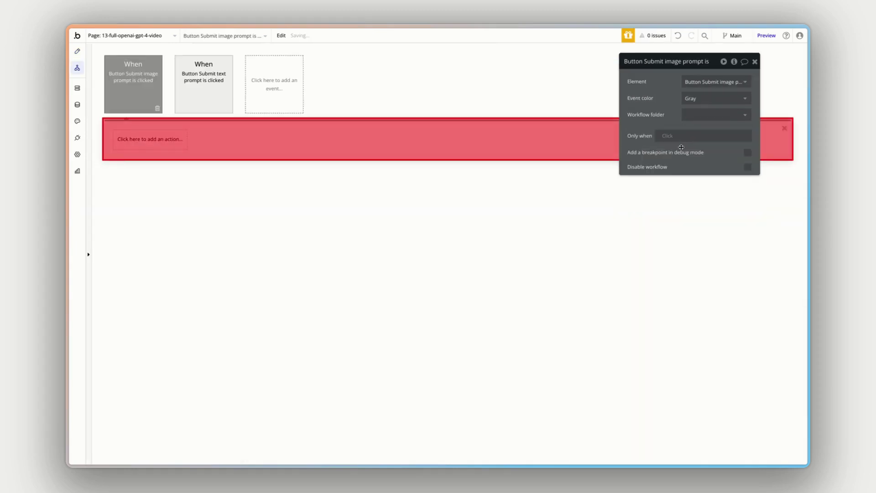
left_click(130, 143)
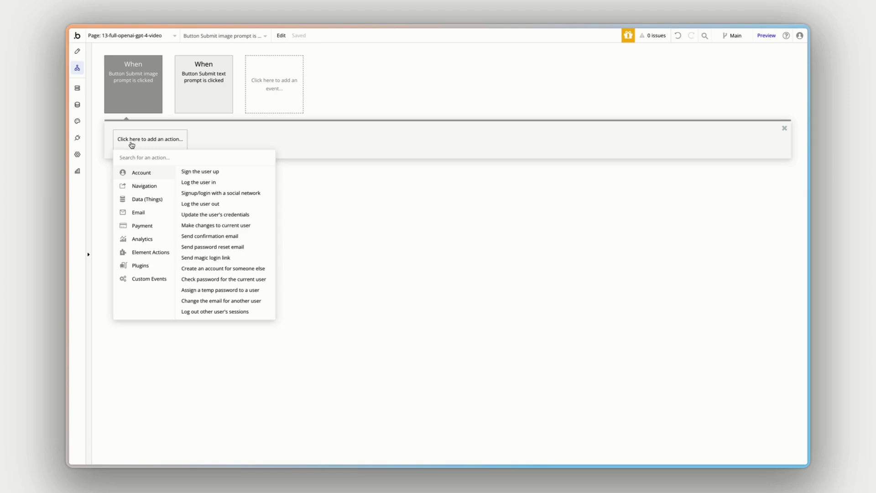
type("open ai")
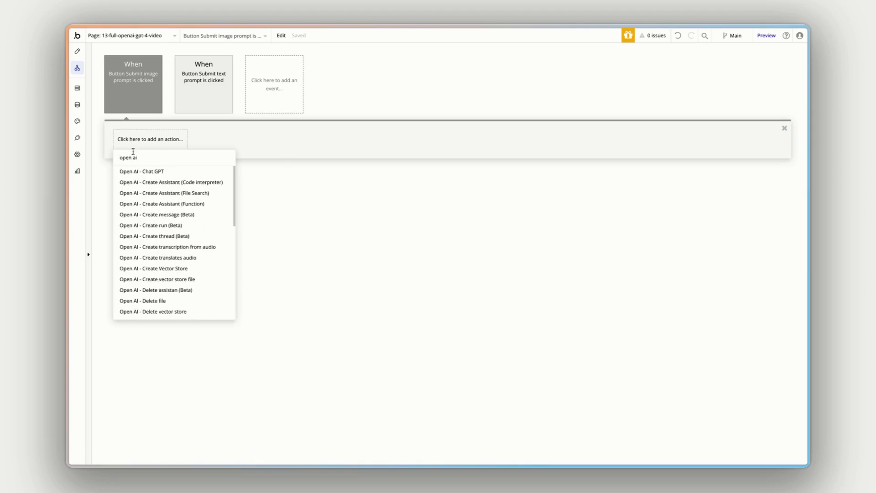
scroll(176, 258, "down", 5)
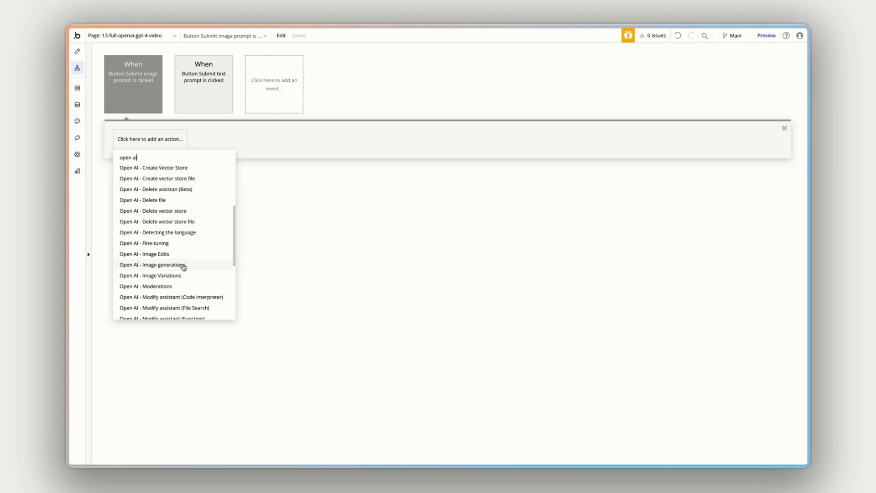
left_click(190, 266)
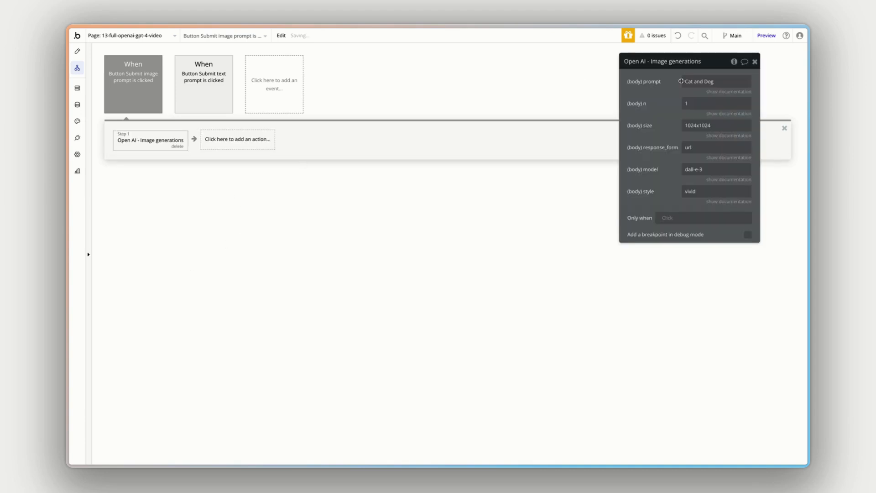
left_click_drag(681, 80, 350, 90)
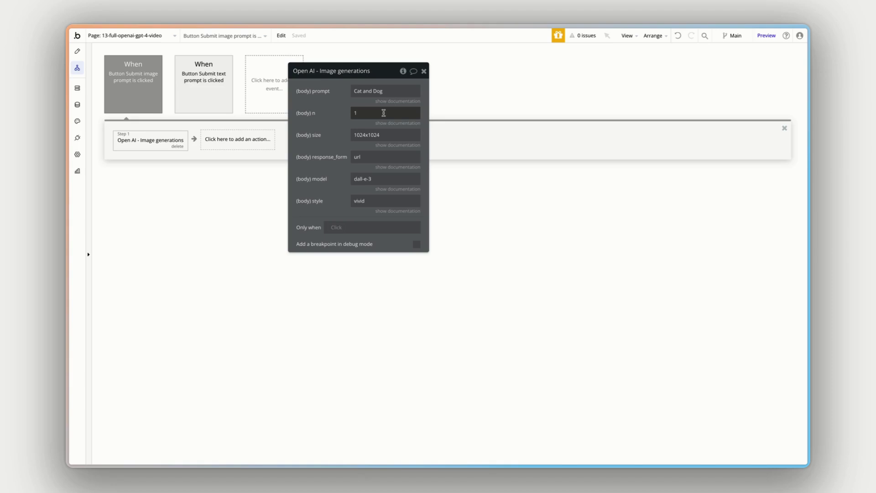
Check the image input's name in the page design and set the Image generations action's prompt to input image prompt's value
left_click(81, 57)
left_click_drag(299, 77, 580, 66)
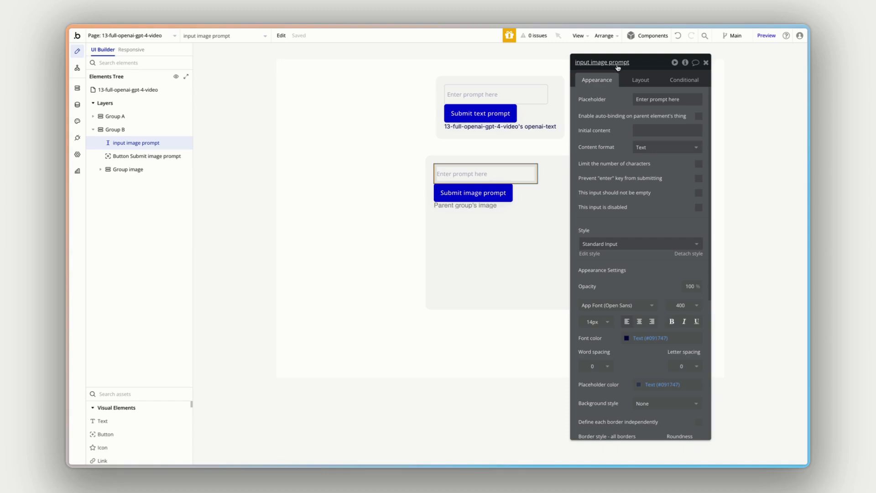
left_click(77, 67)
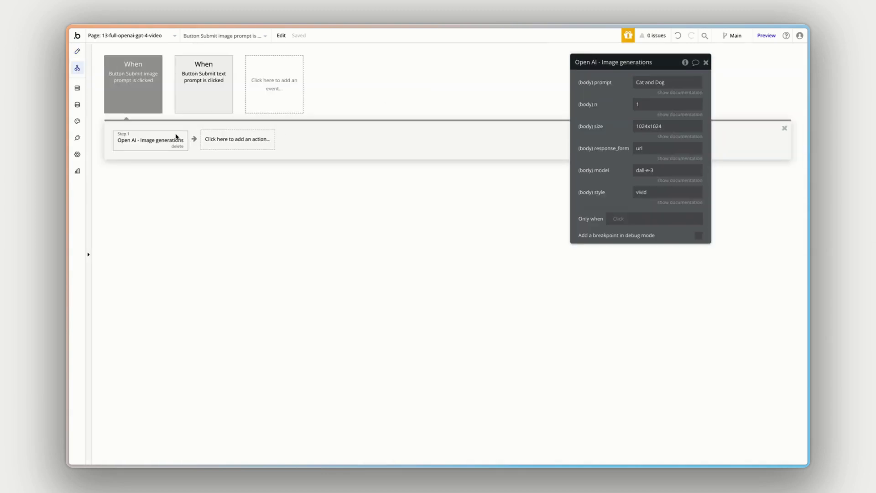
triple_click(664, 81)
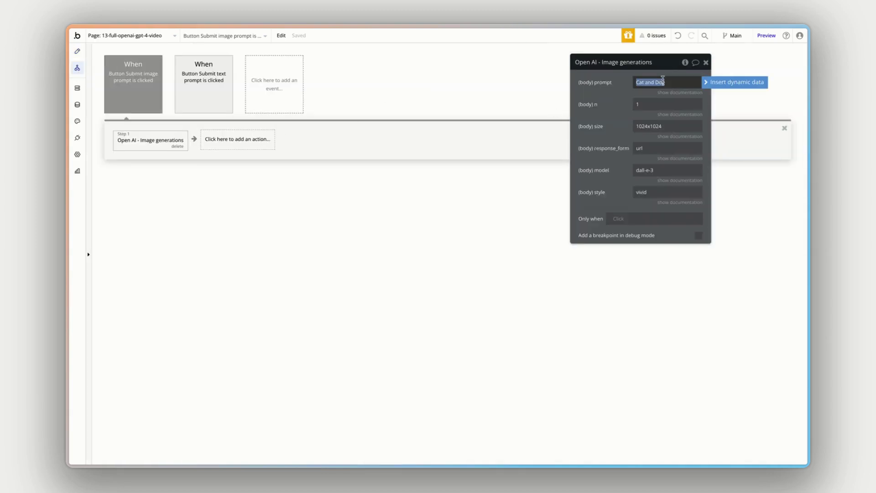
left_click(706, 82)
type("in")
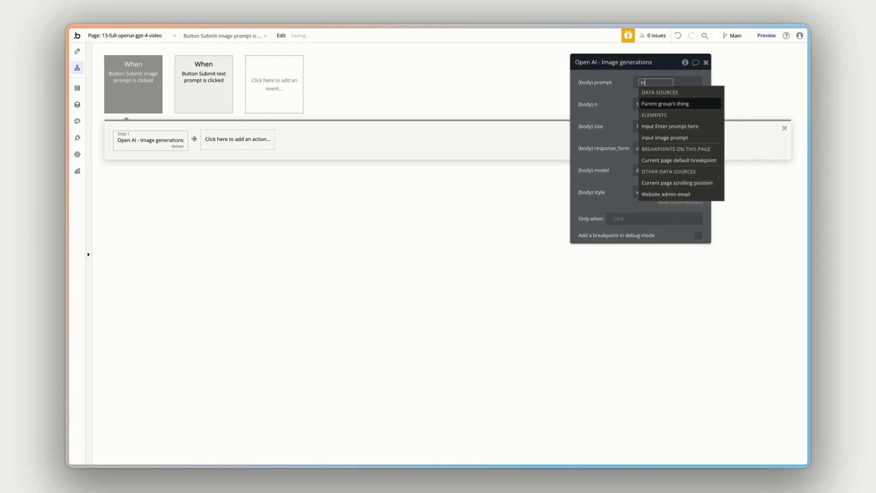
type("pu")
left_click(696, 115)
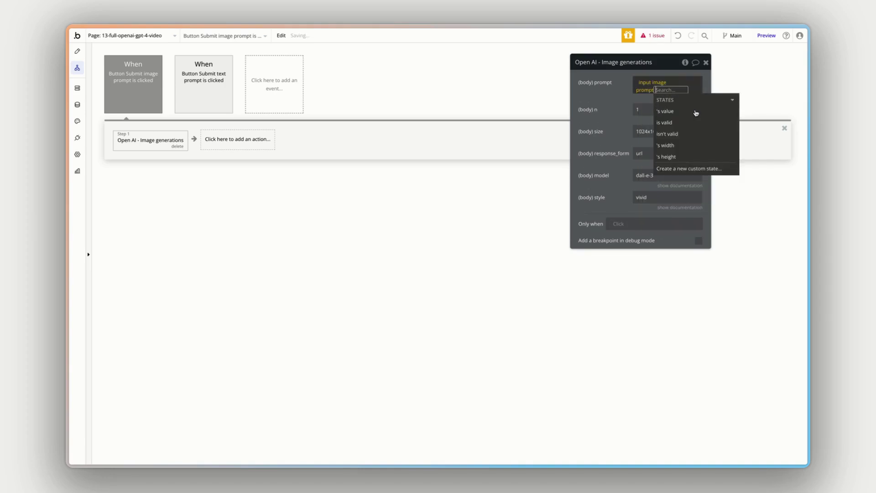
left_click(621, 97)
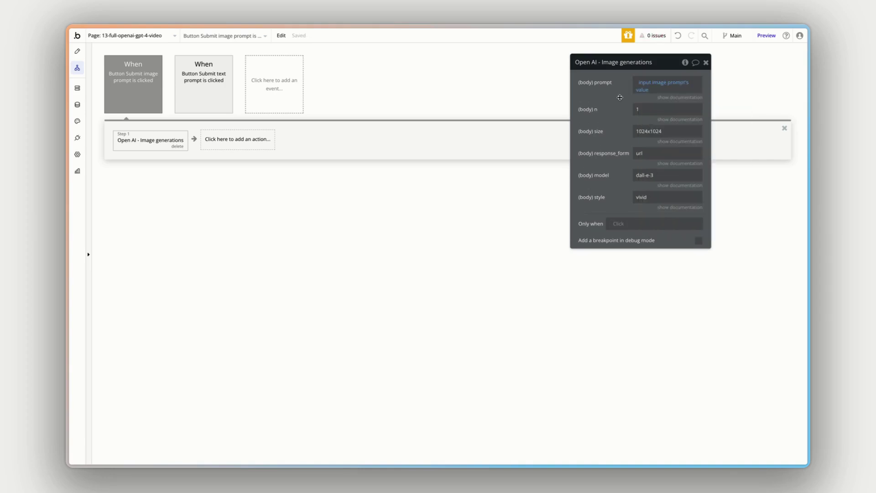
Read the documentation for the n and size parameters of the Image generations action
left_click_drag(618, 98, 332, 103)
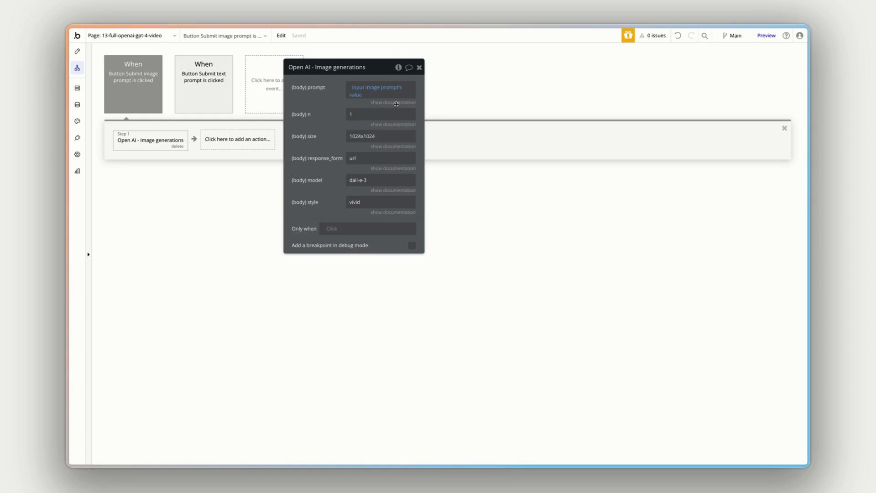
left_click(393, 124)
left_click(393, 125)
left_click(391, 146)
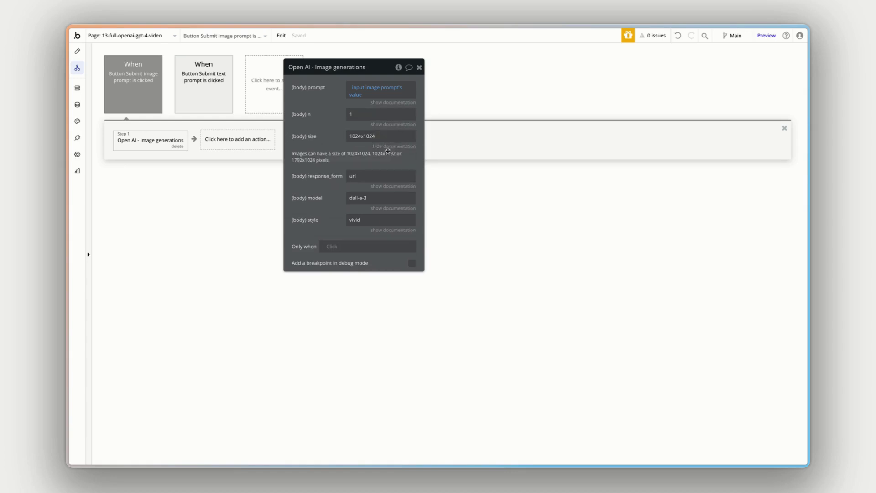
left_click(388, 147)
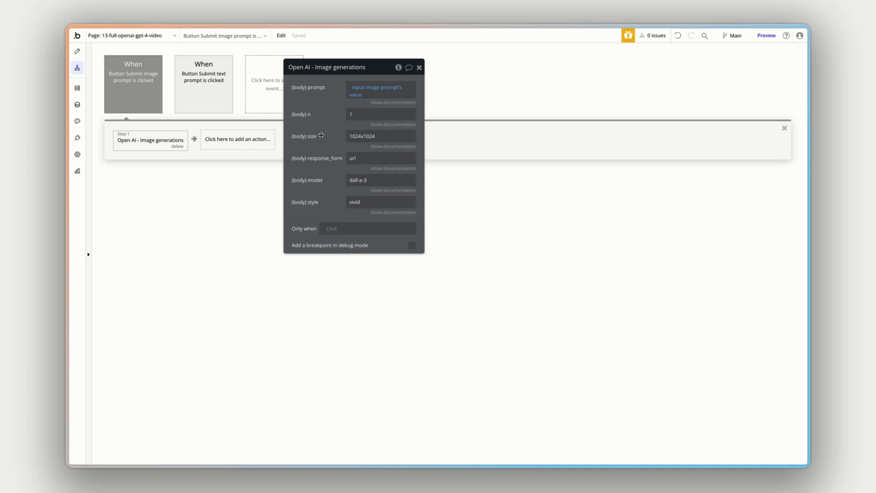
left_click_drag(322, 135, 366, 155)
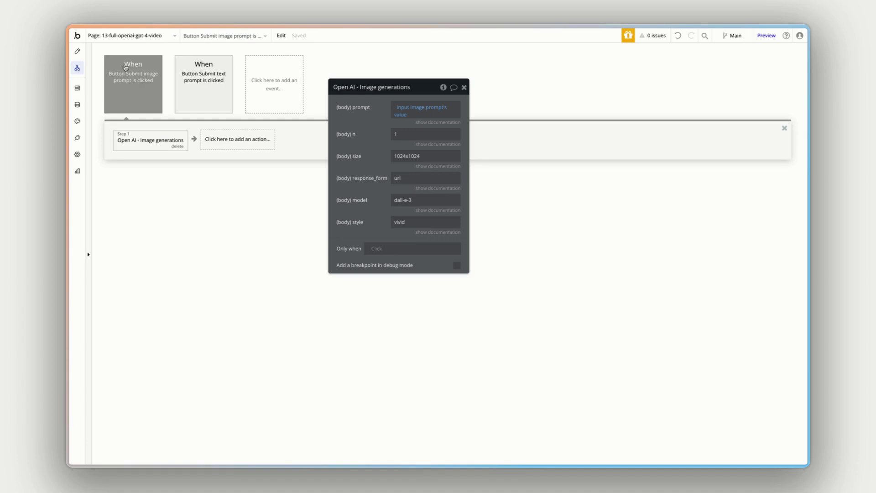
Recheck the image prompt group in the page design and add a Display data in a group/popup action after Image generations
left_click(77, 51)
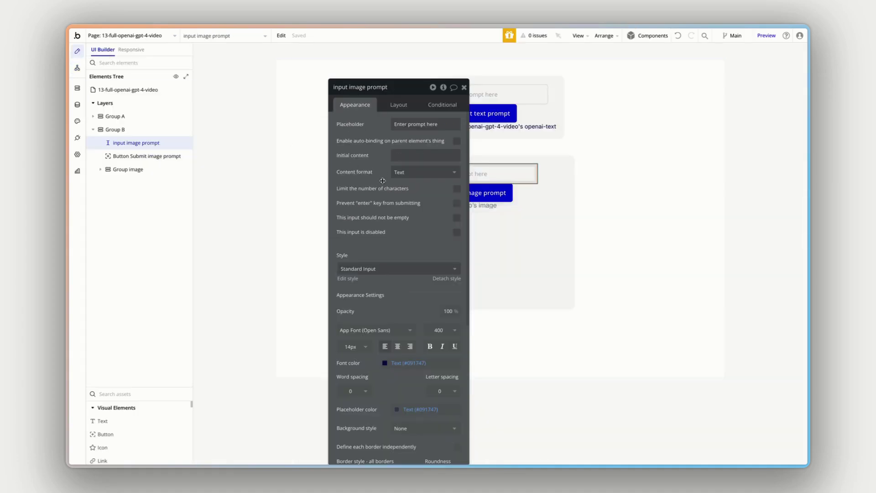
left_click_drag(380, 179, 637, 153)
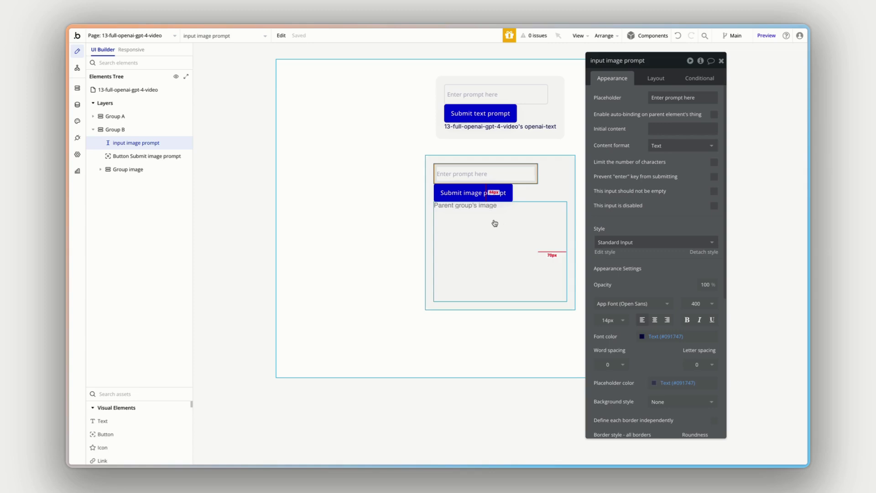
left_click(77, 69)
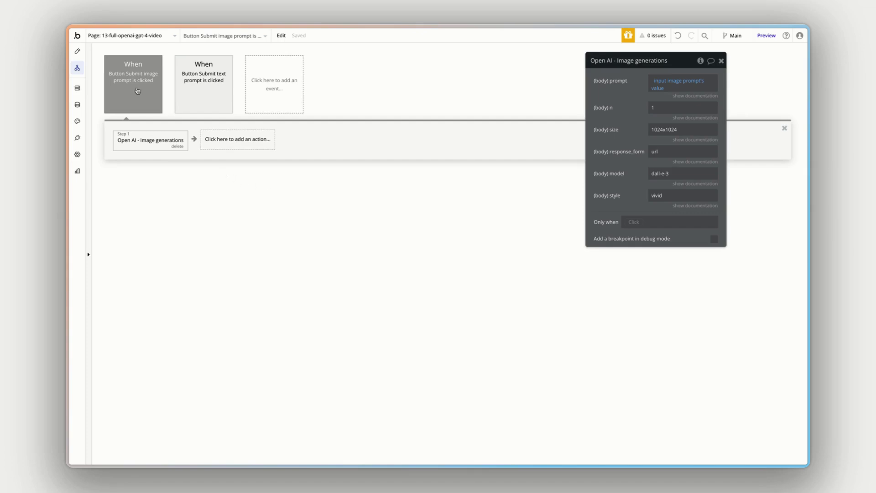
left_click(218, 139)
type("displ")
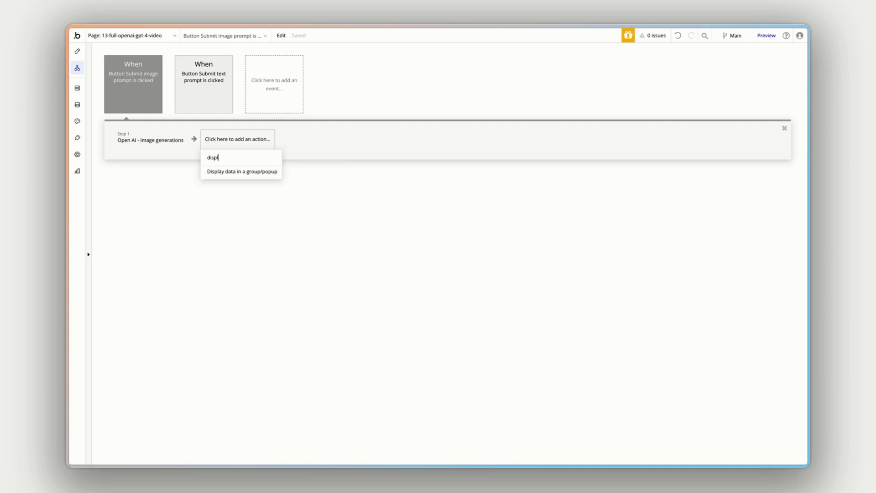
left_click(245, 175)
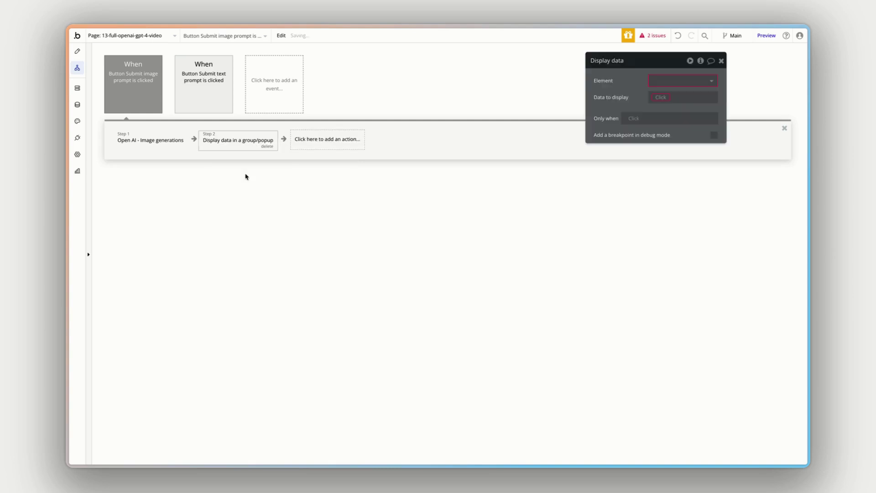
Check the image group's name in the page design and set the Display data action's element to Group image
left_click(77, 51)
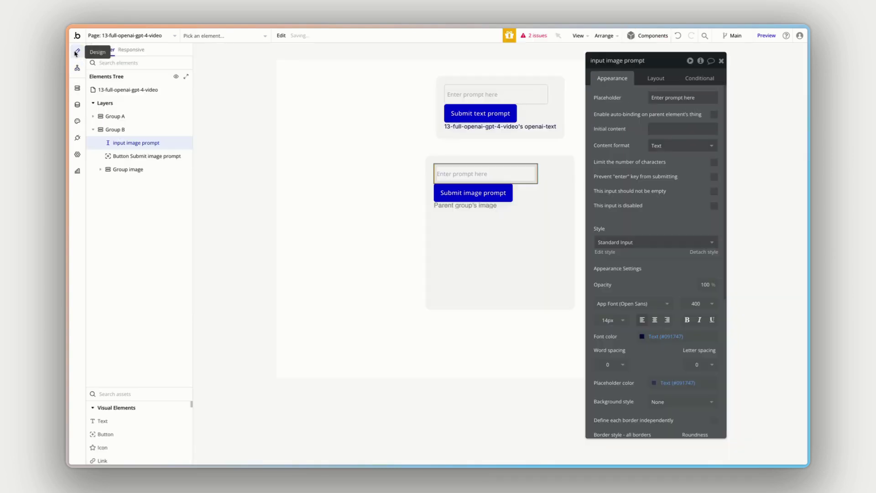
left_click(493, 247)
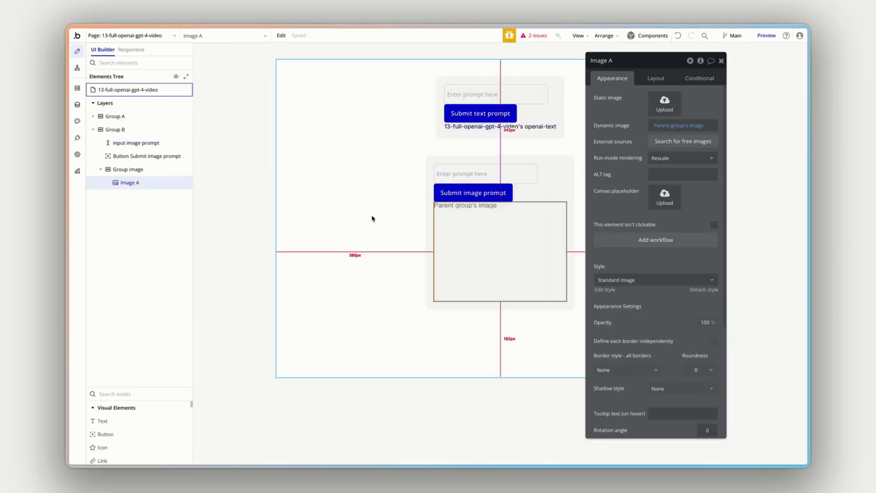
left_click(131, 170)
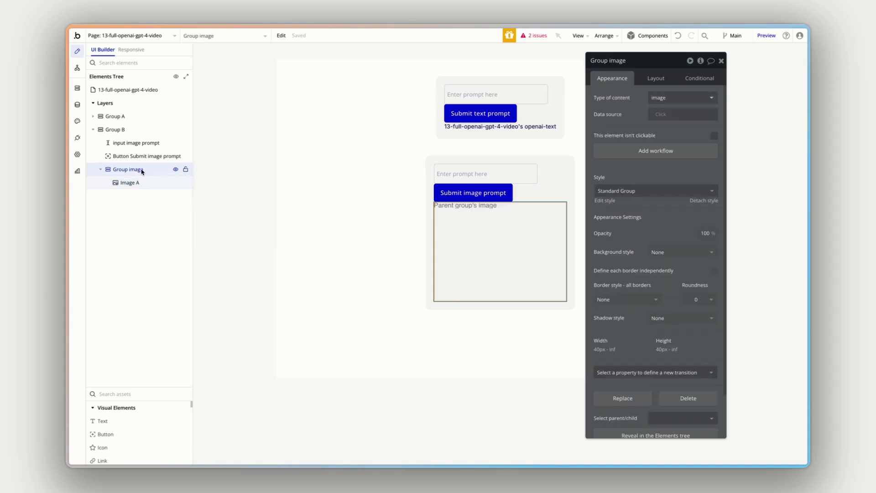
left_click(77, 67)
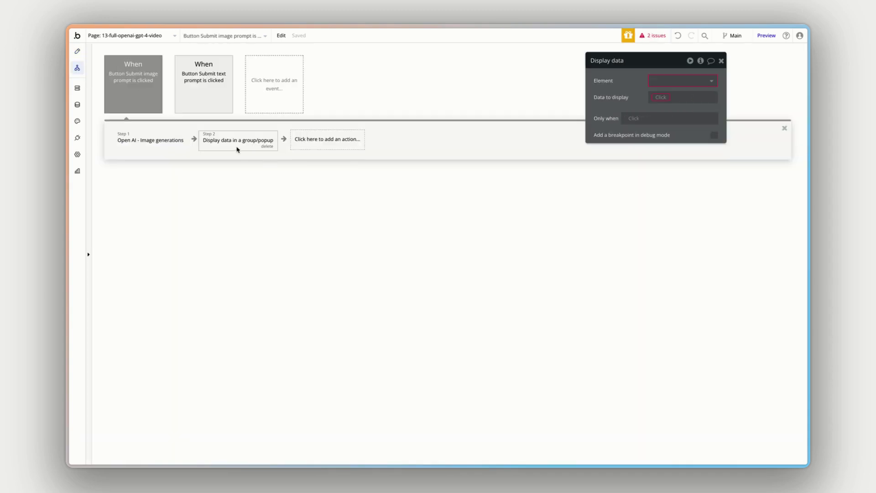
left_click(479, 100)
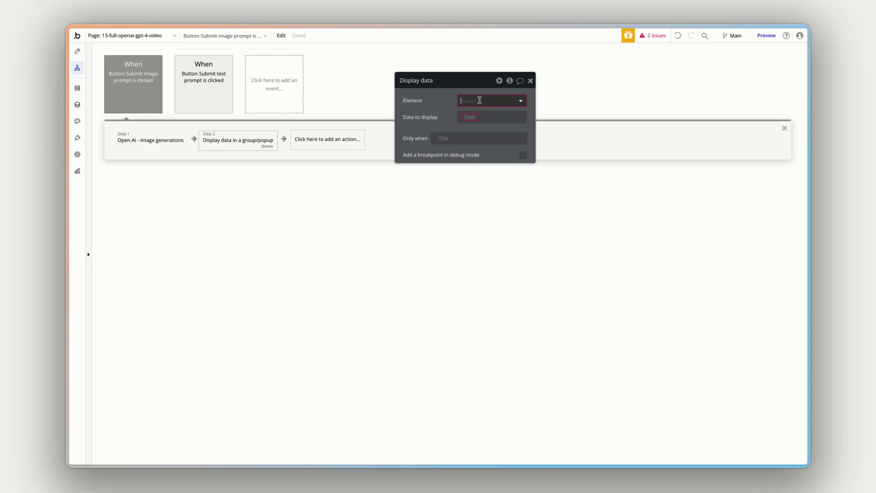
left_click(476, 152)
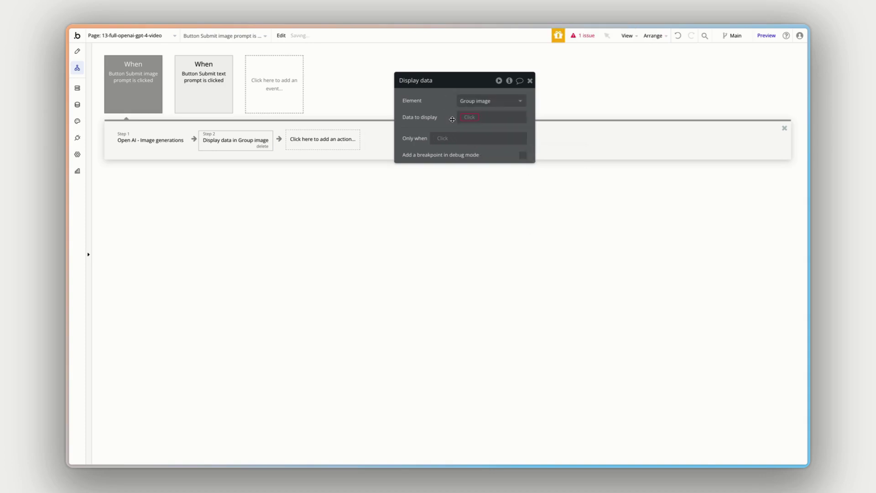
Set the data to display to Result of step 1 (Open AI - Image generations)'s data:first item's url
left_click(470, 117)
left_click(489, 149)
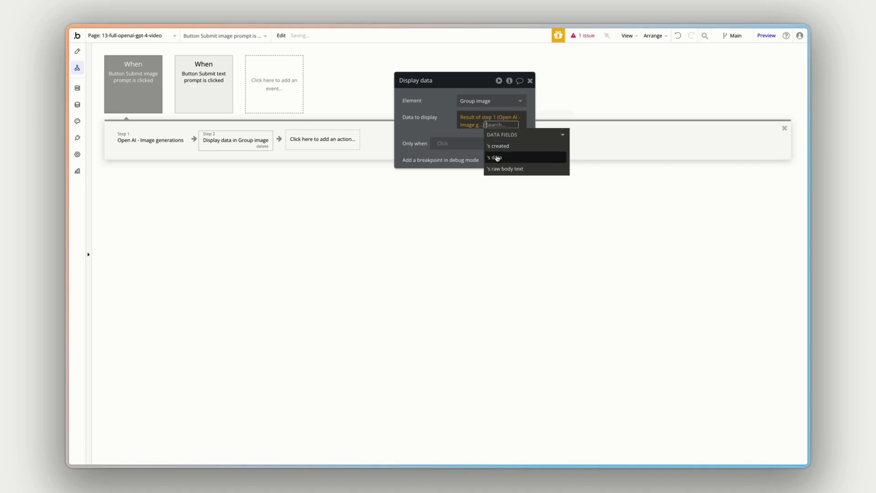
left_click(497, 158)
left_click(492, 183)
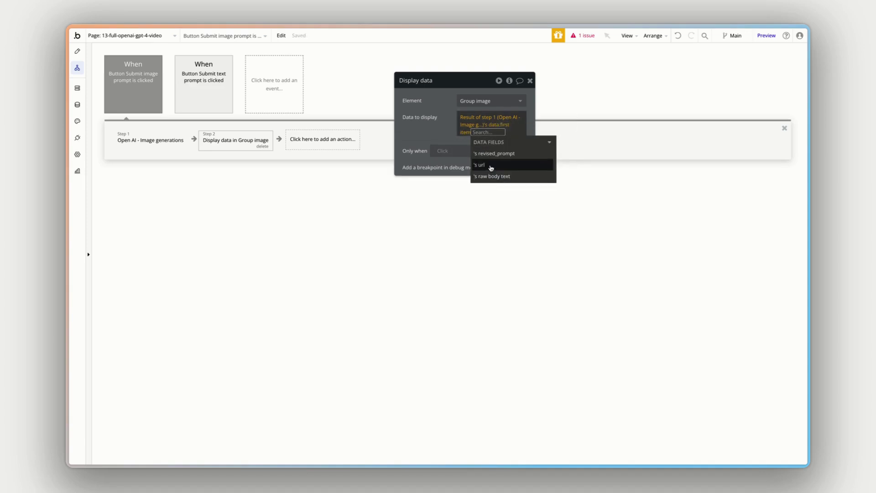
left_click(491, 167)
left_click(441, 136)
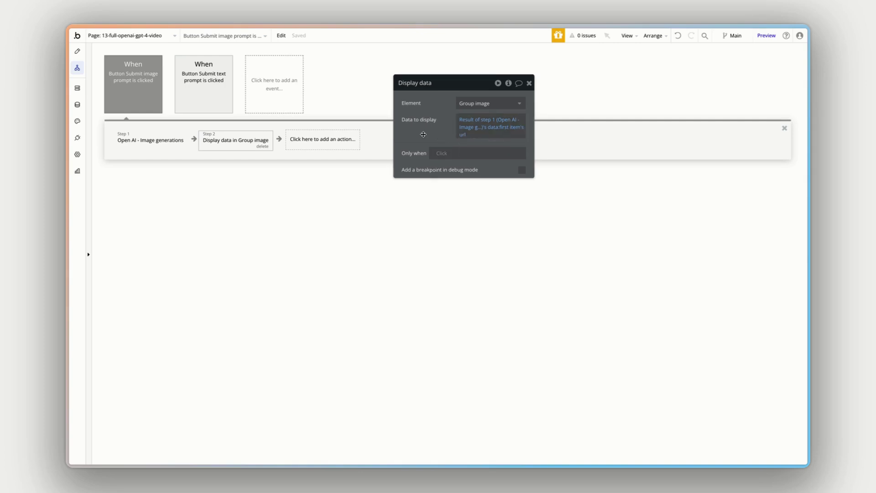
Examine Group image's type of content and Image A's dynamic image source inside Group B of the page design
left_click(77, 51)
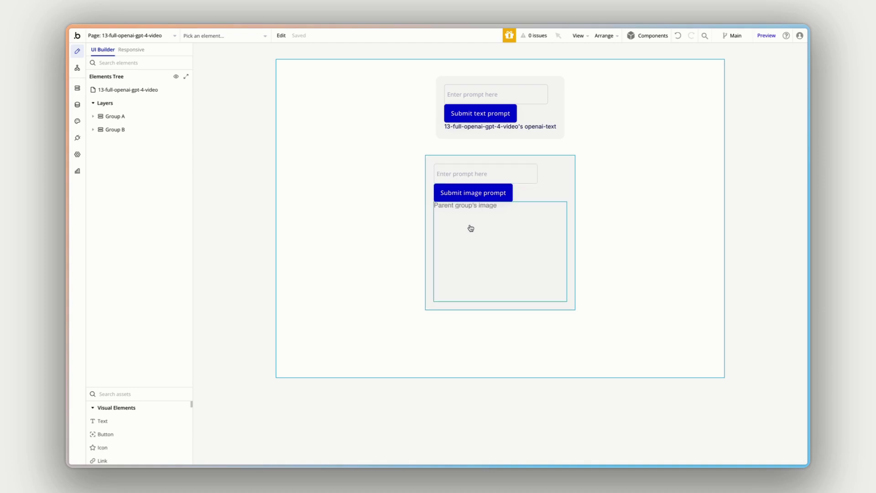
left_click(122, 130)
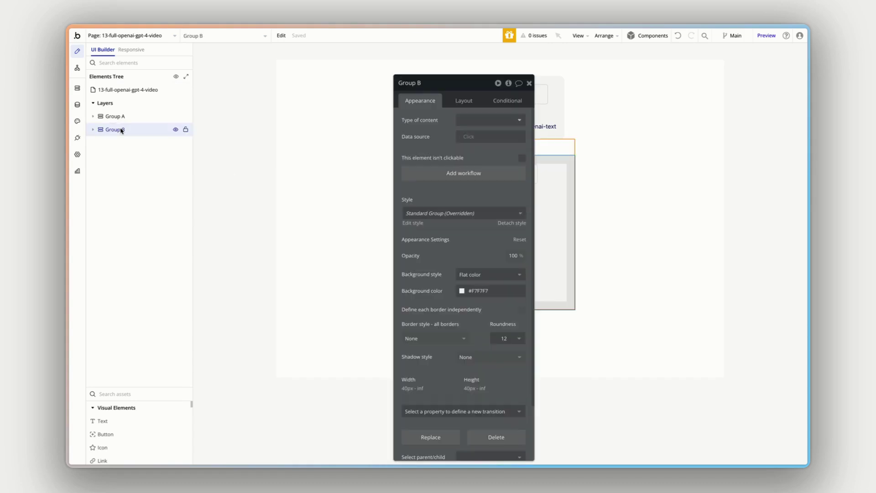
left_click(568, 208)
left_click_drag(505, 214, 703, 198)
left_click(137, 170)
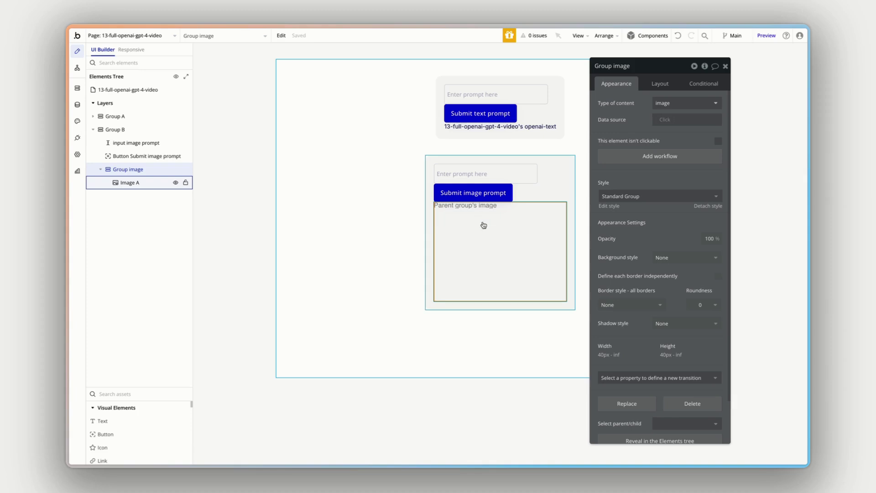
left_click(137, 183)
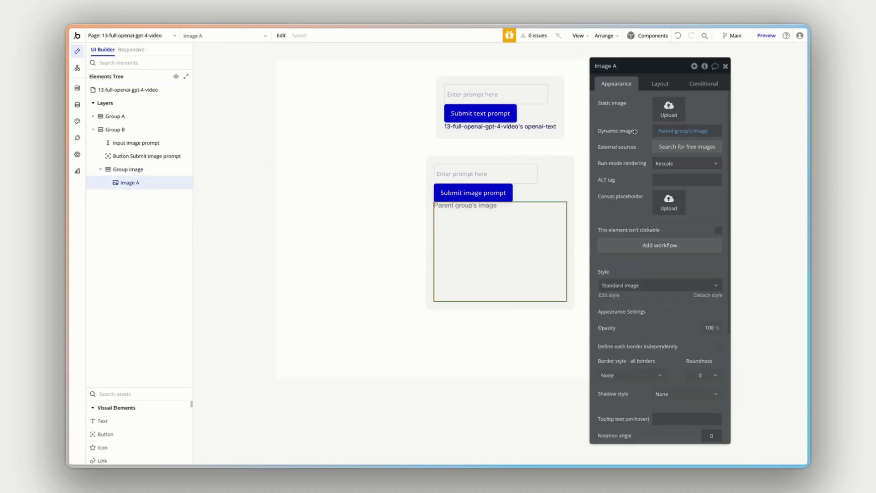
left_click(664, 131)
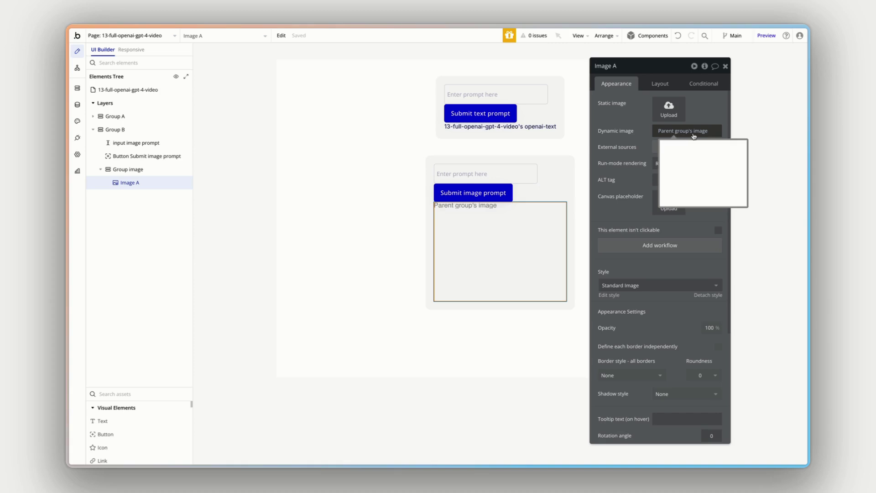
left_click(128, 170)
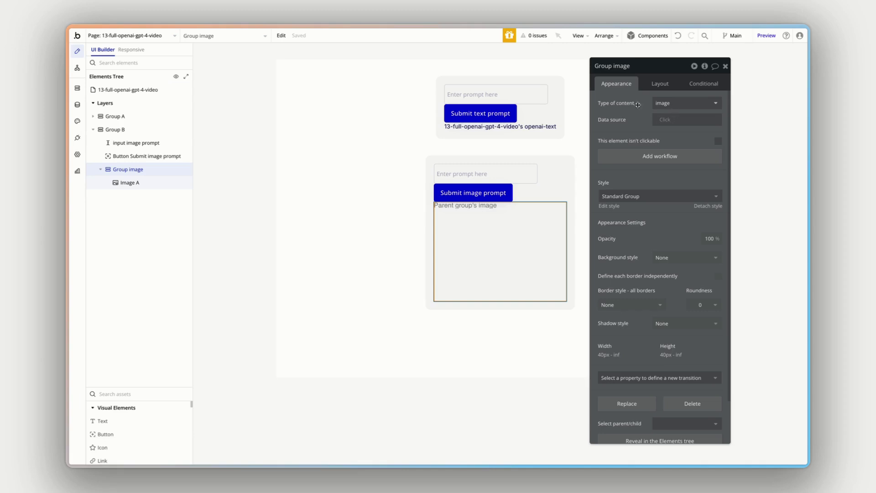
left_click(661, 104)
left_click(646, 107)
Compare the Display data action's settings with the content type of Group image and the dynamic source of Image A
left_click(77, 67)
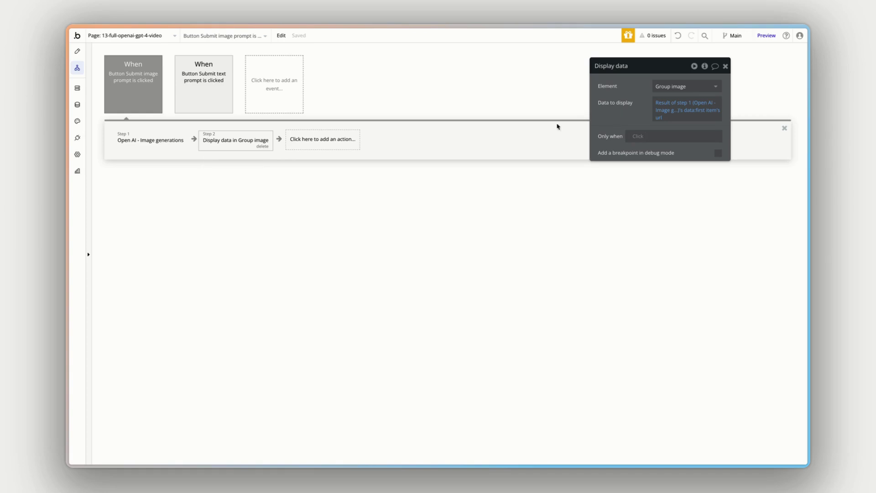
left_click(77, 51)
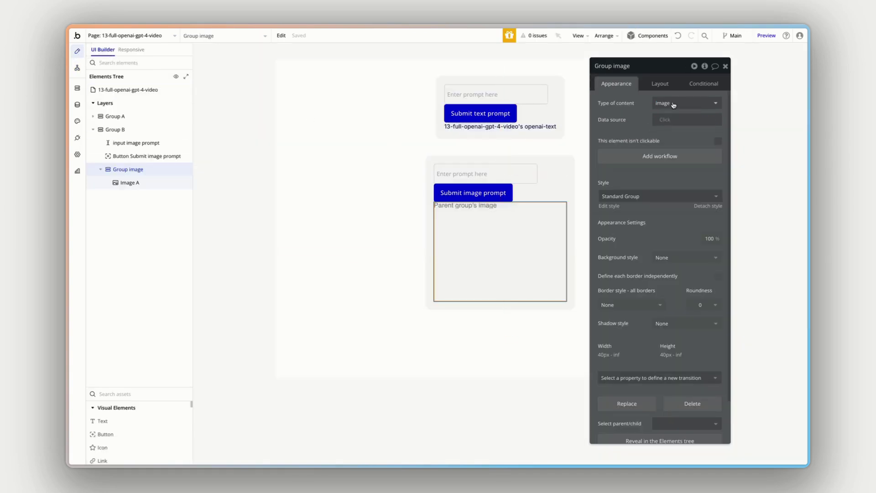
left_click(138, 183)
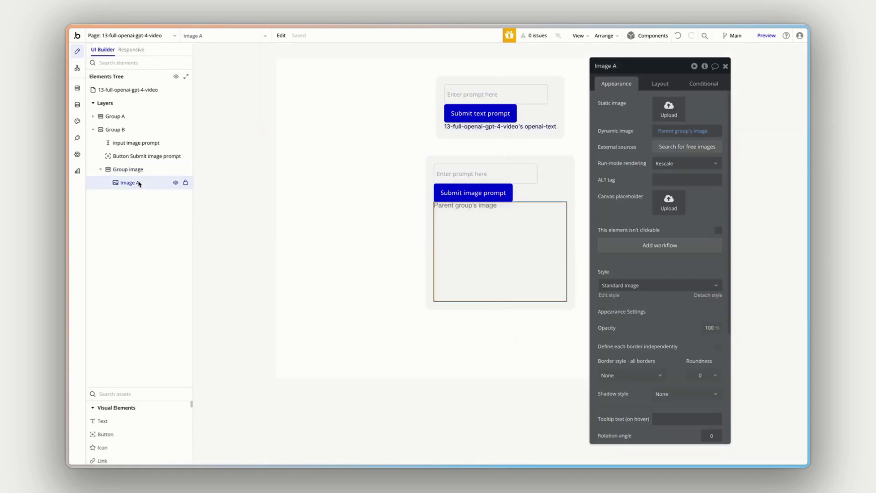
left_click(661, 133)
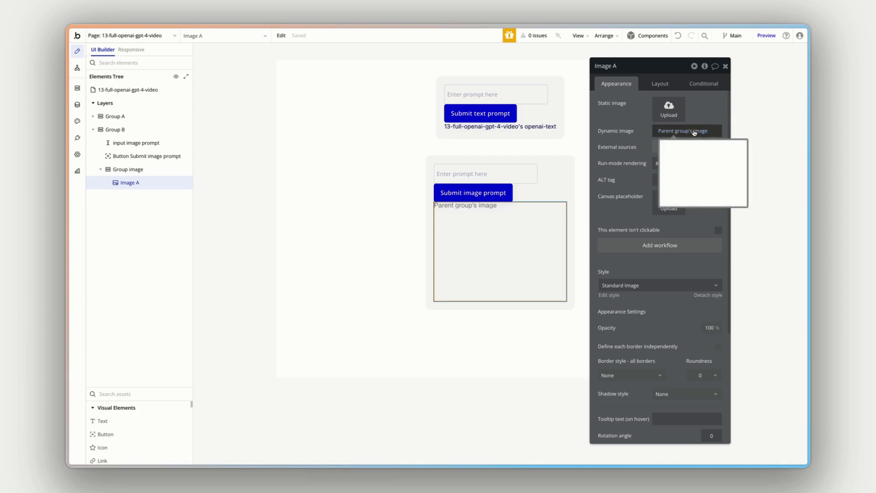
left_click(145, 169)
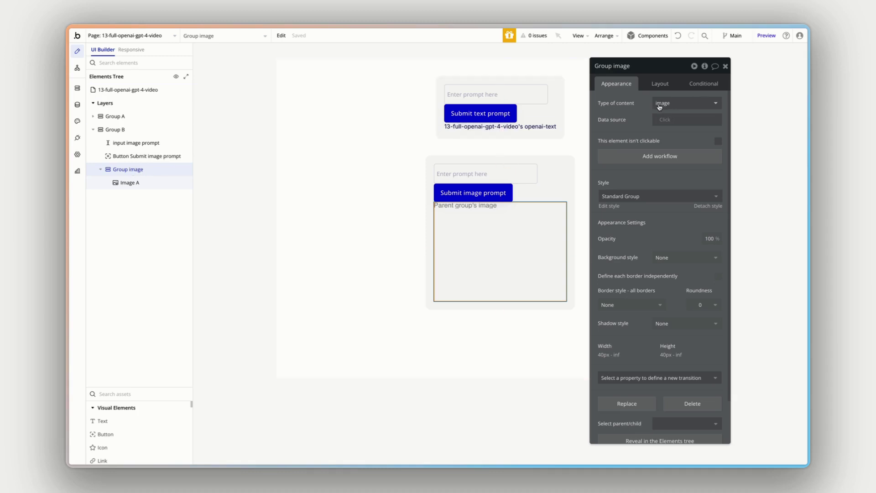
left_click(175, 183)
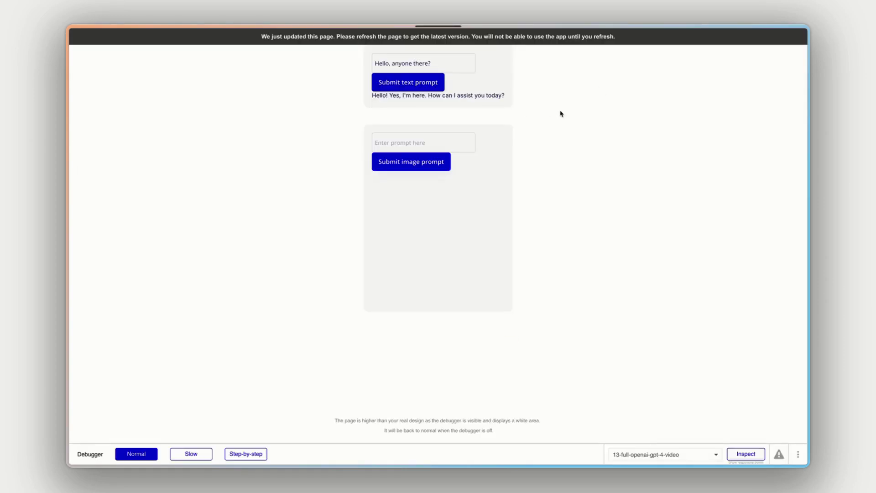
Refresh the page preview and submit the image prompt "A bird in a tree"
key("super+r")
left_click(445, 133)
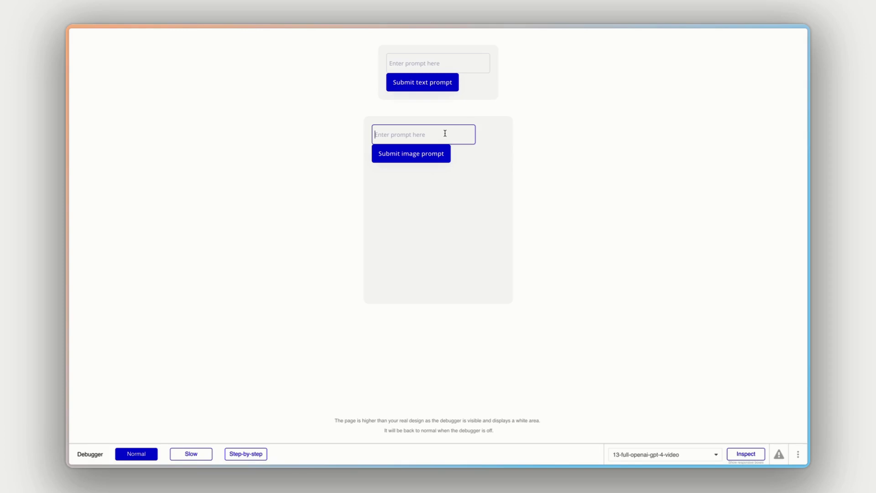
type("A bird in a tree")
left_click(440, 156)
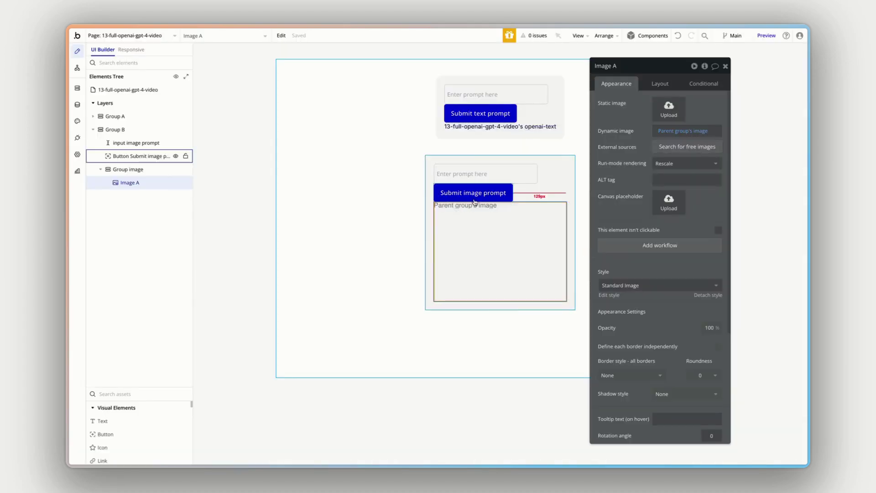
Review the Submit image prompt workflow, checking the Image generations parameters and the Display data action's settings
left_click(473, 197)
left_click(651, 154)
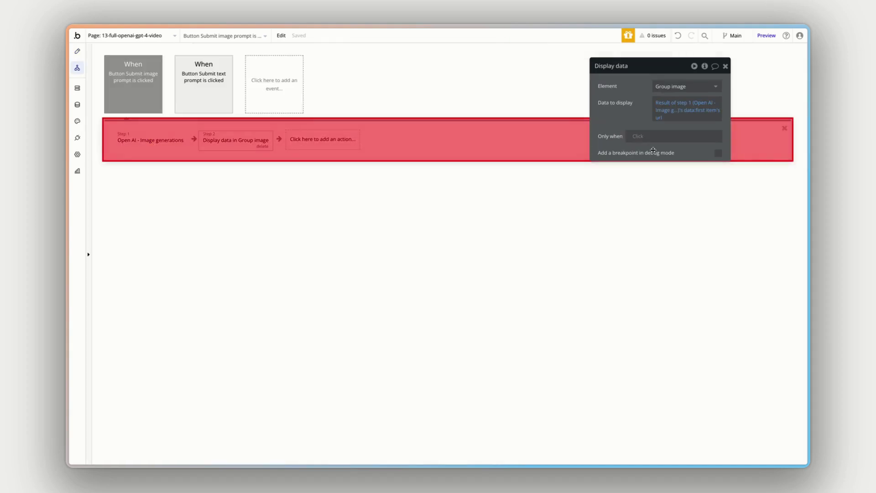
left_click(144, 149)
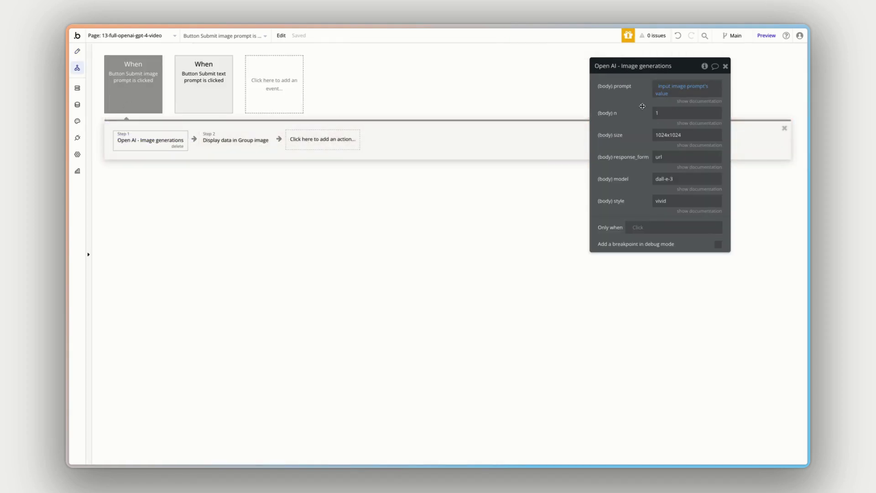
left_click_drag(641, 106, 461, 113)
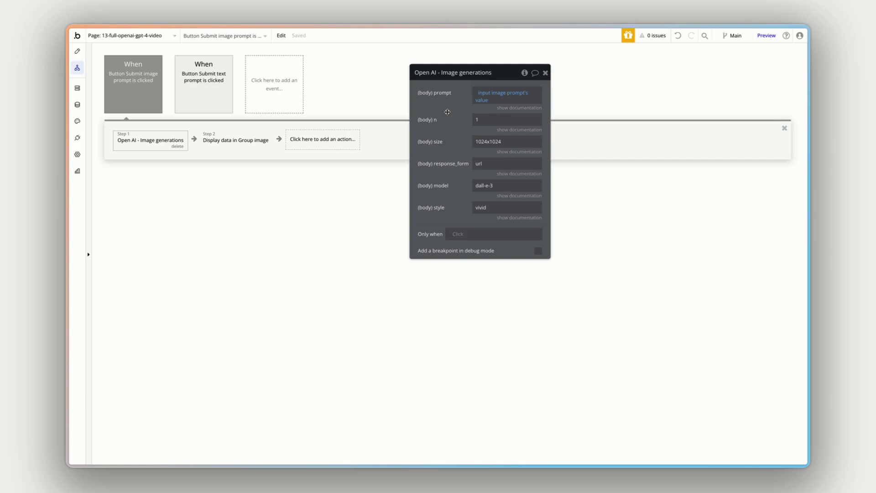
left_click(492, 96)
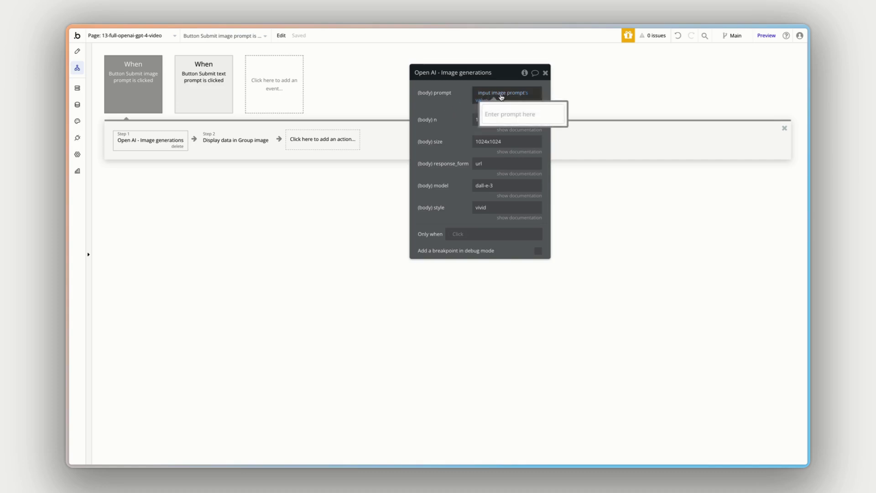
left_click(494, 97)
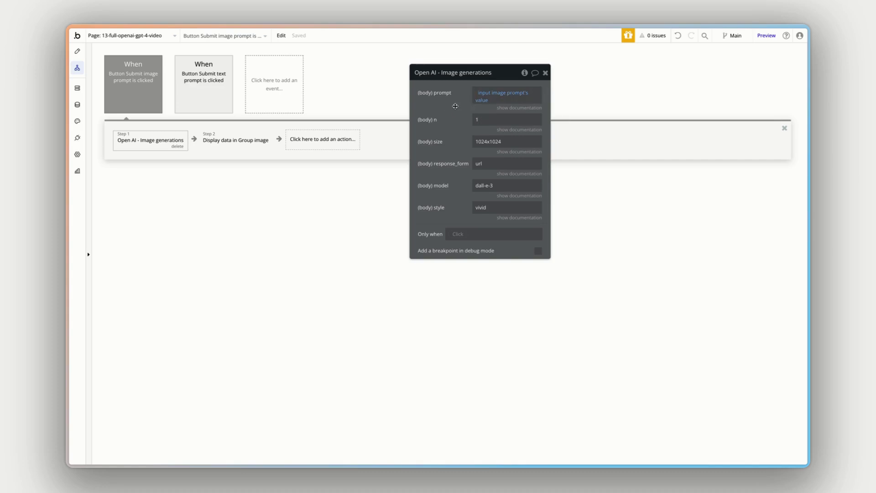
left_click(233, 143)
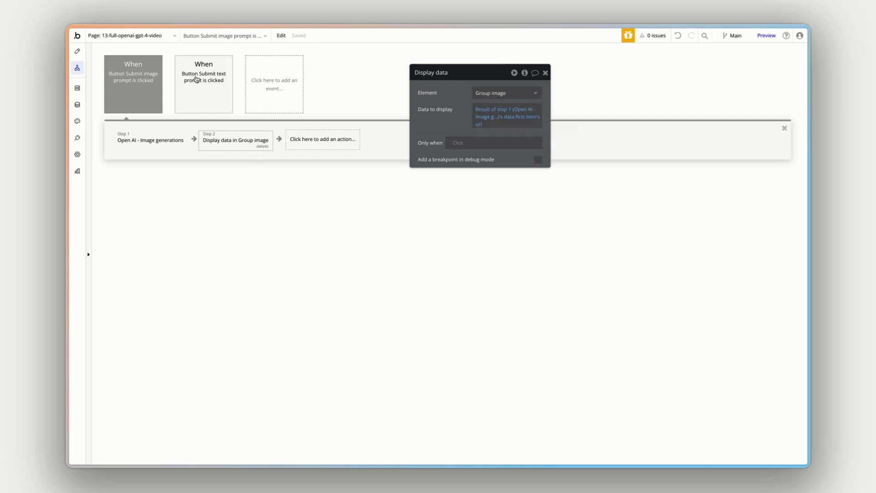
Review how Group image and Image A are configured in the page design, and return to the image prompt workflow
left_click(77, 50)
left_click(129, 170)
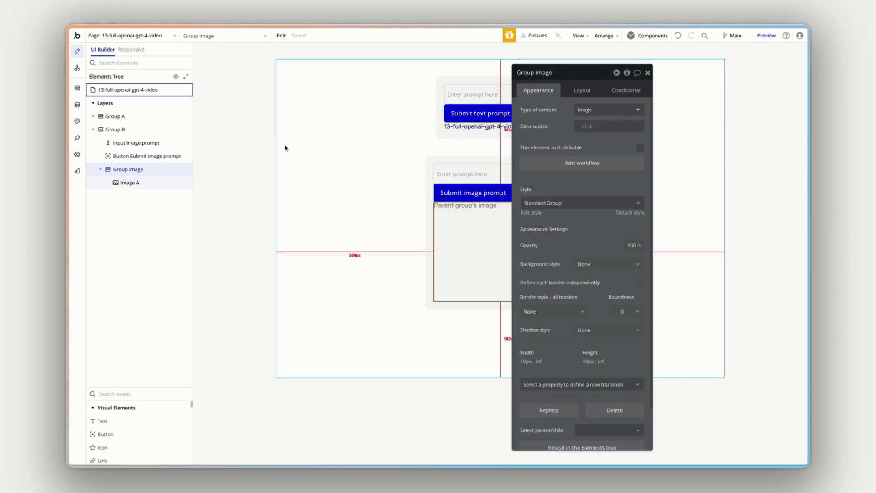
left_click(143, 183)
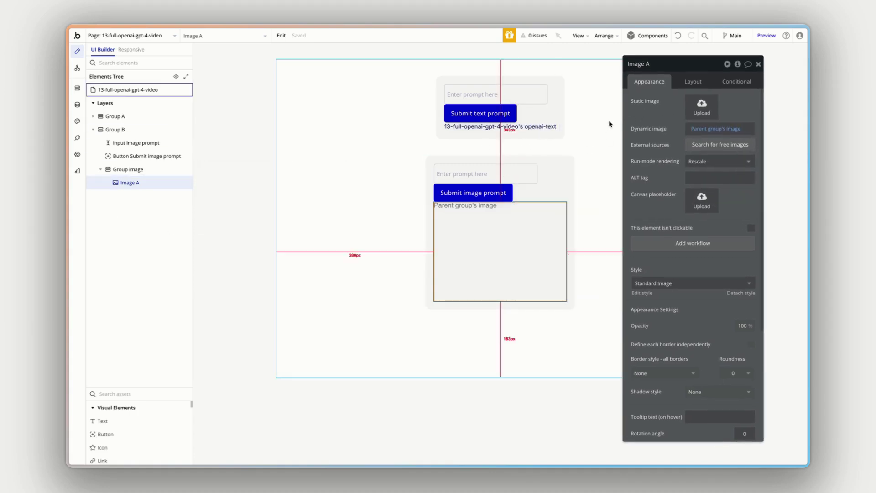
mouse_move(137, 91)
left_click(77, 68)
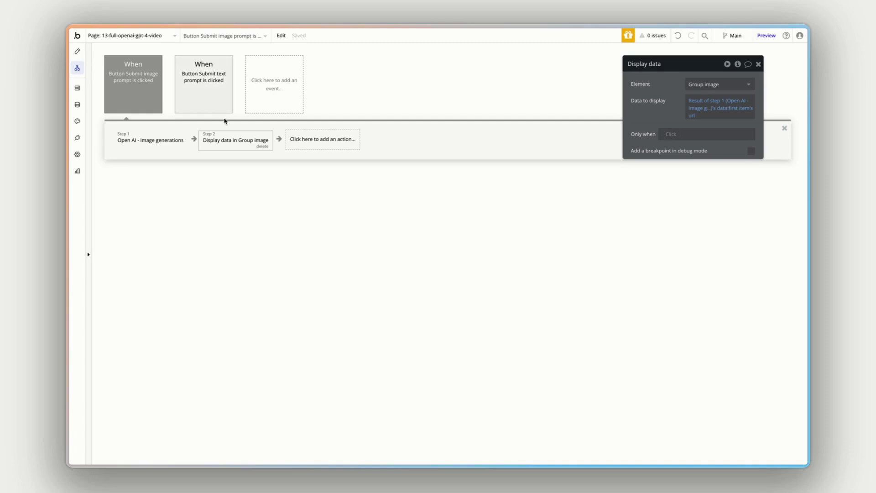
mouse_move(223, 140)
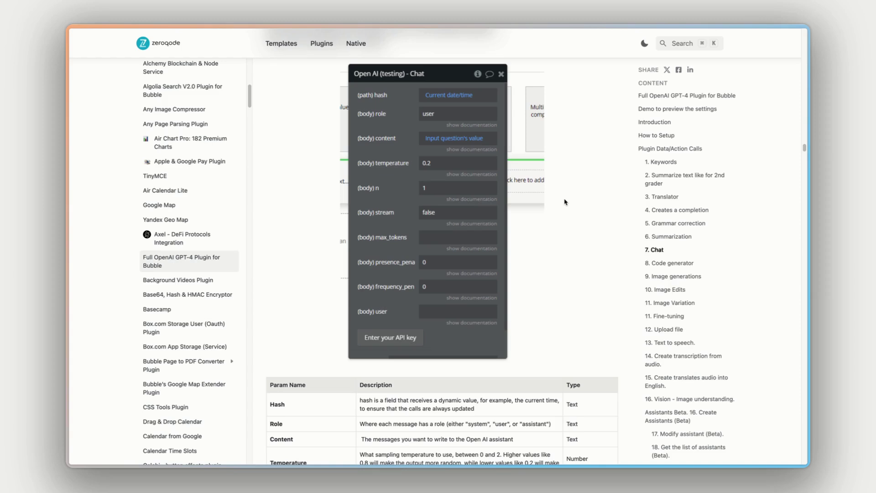
Read through the plugin documentation from the Chat call to Text to speech, examining each action's parameters
scroll(565, 202, "down", 5)
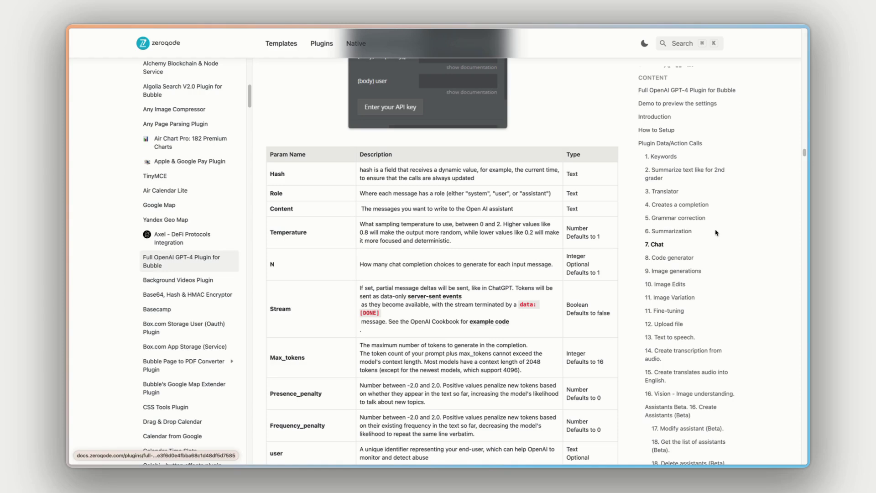
scroll(506, 227, "down", 15)
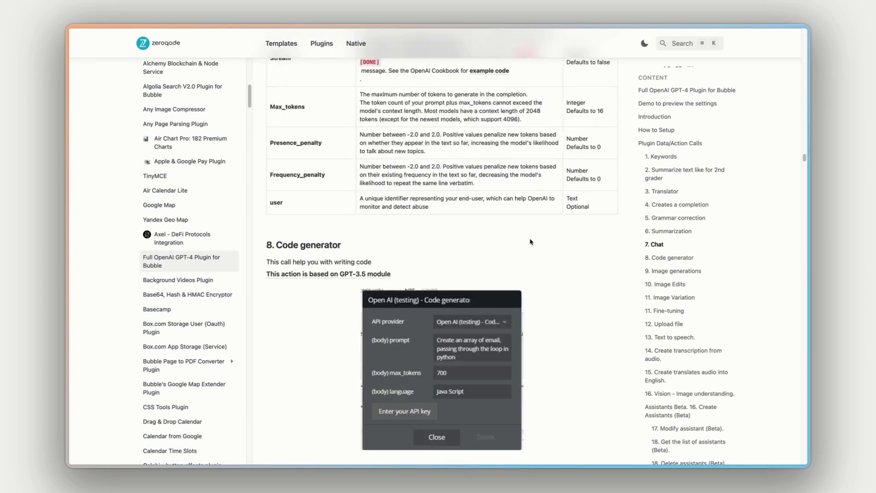
scroll(554, 242, "down", 7)
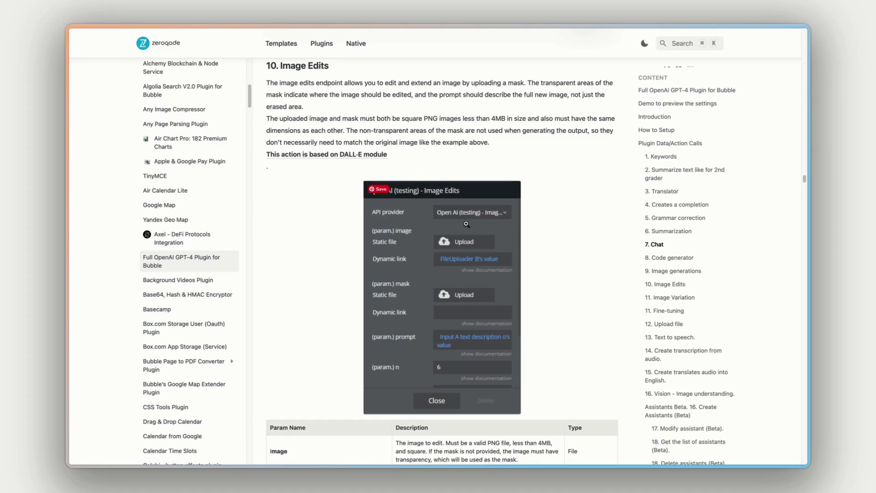
scroll(549, 227, "down", 3)
scroll(550, 227, "down", 8)
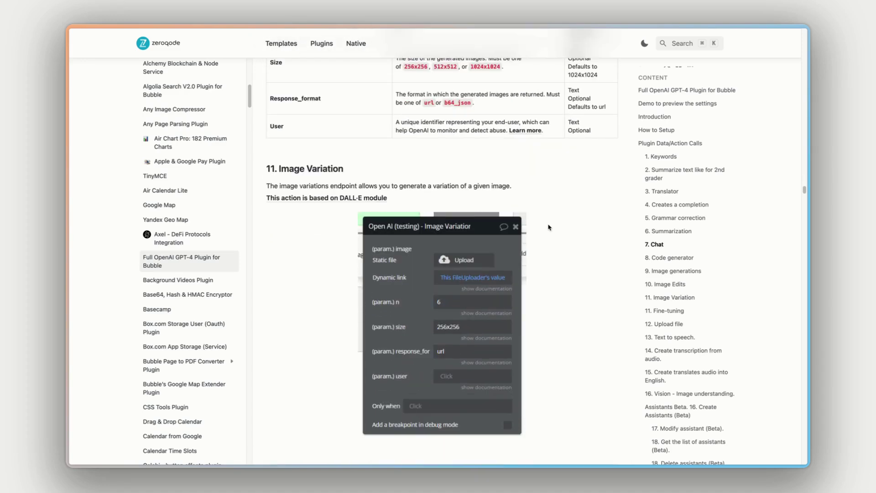
scroll(559, 225, "down", 10)
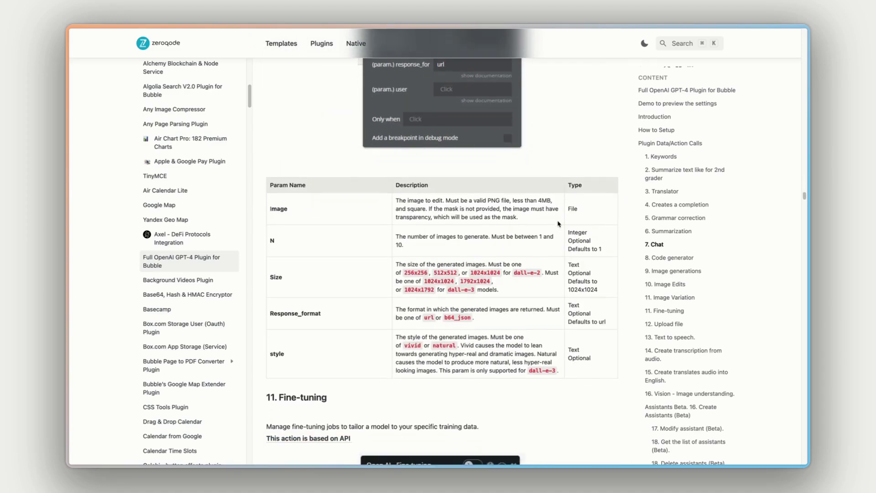
scroll(559, 223, "down", 10)
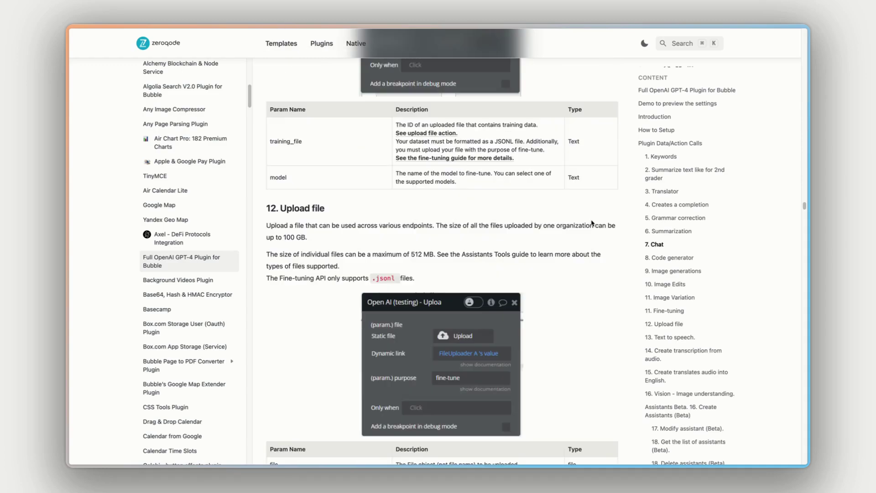
scroll(592, 222, "down", 6)
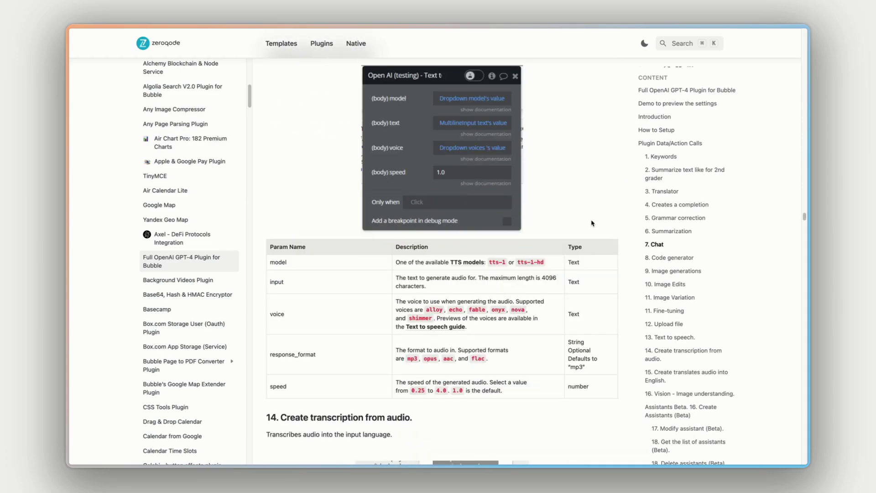